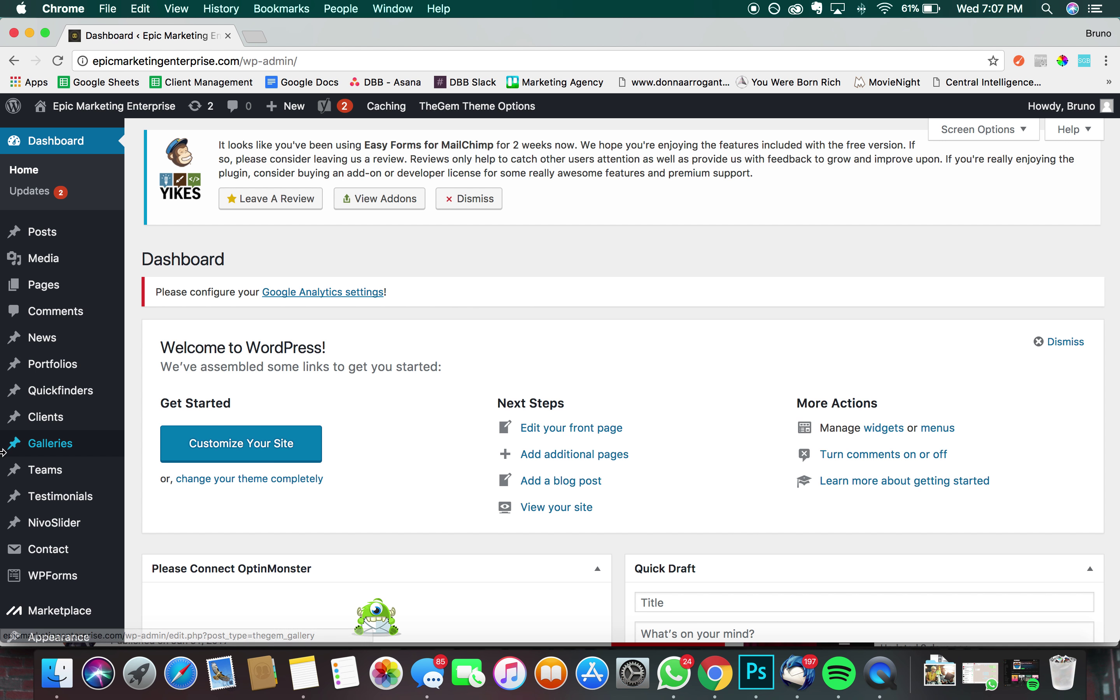
# Open the list of all testimonials in the site's admin area
pyautogui.moveTo(95, 411)
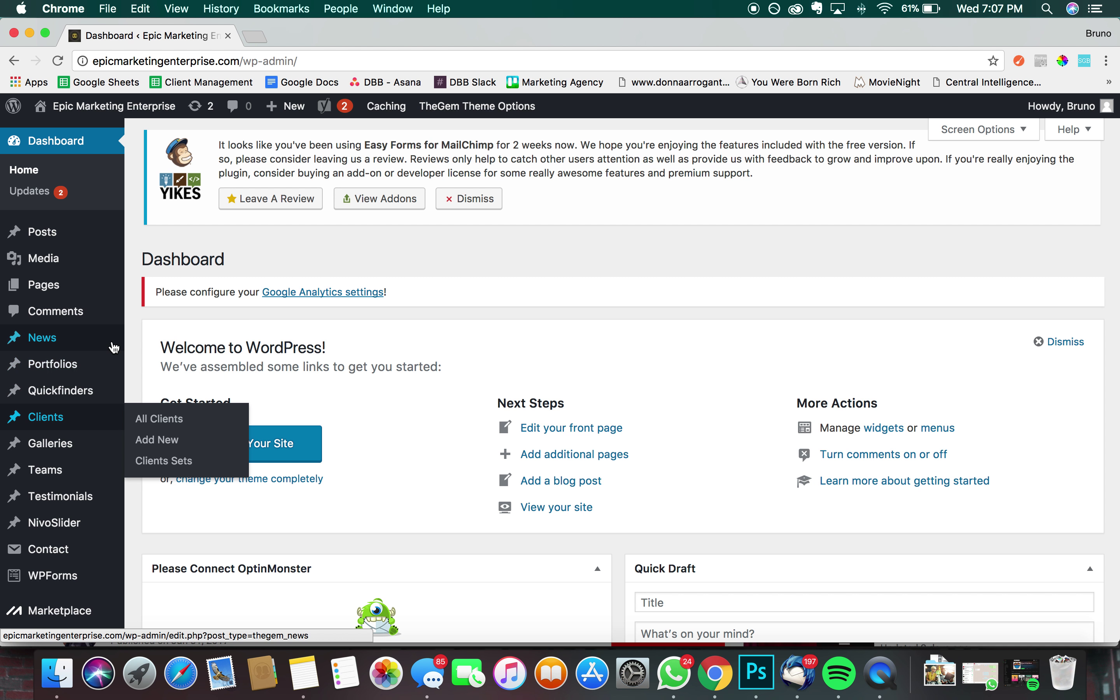
pyautogui.moveTo(83, 508)
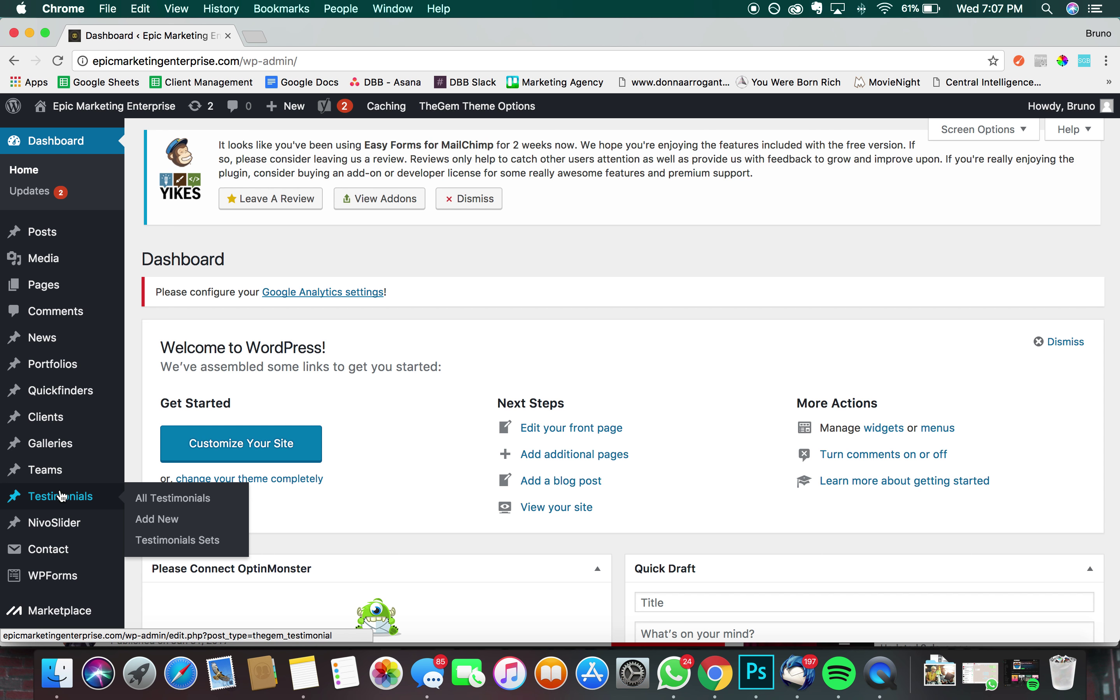
pyautogui.click(162, 504)
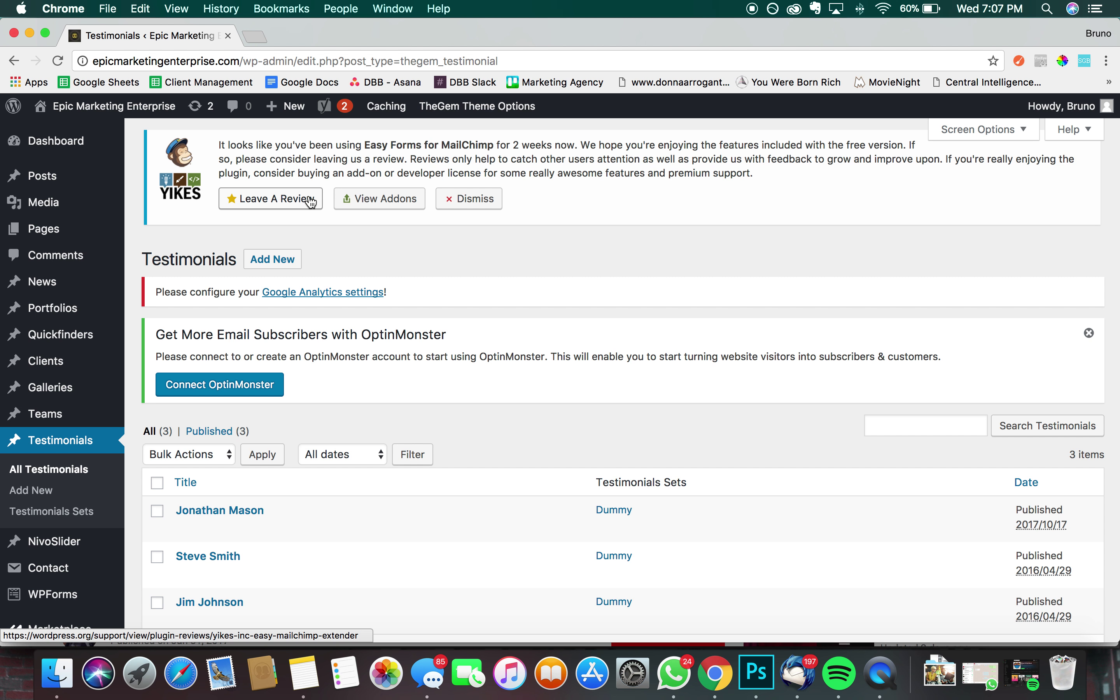
# Open the live Epic Marketing Enterprise site in a new browser tab and switch to it
pyautogui.moveTo(133, 112)
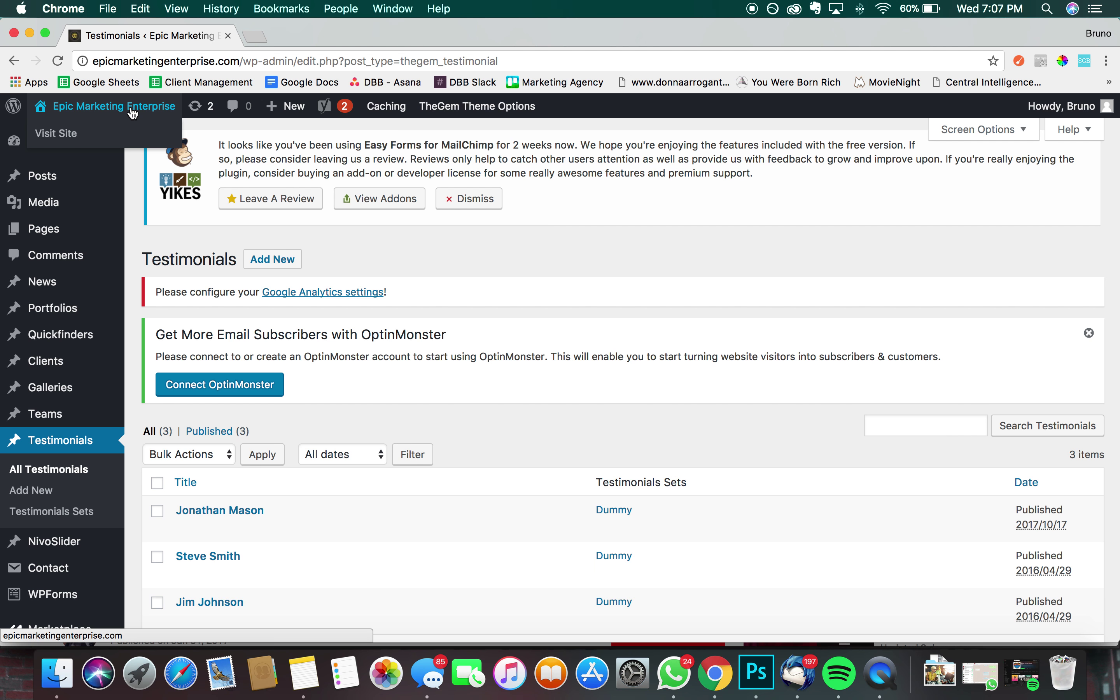
pyautogui.rightClick(58, 141)
pyautogui.click(80, 144)
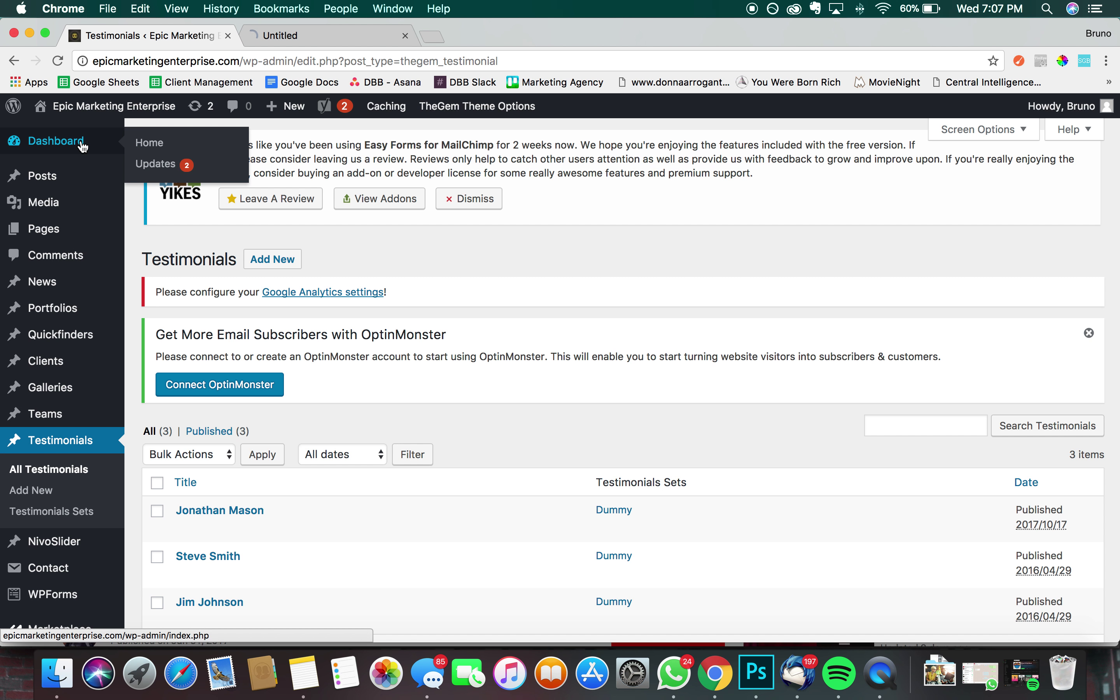
pyautogui.click(308, 37)
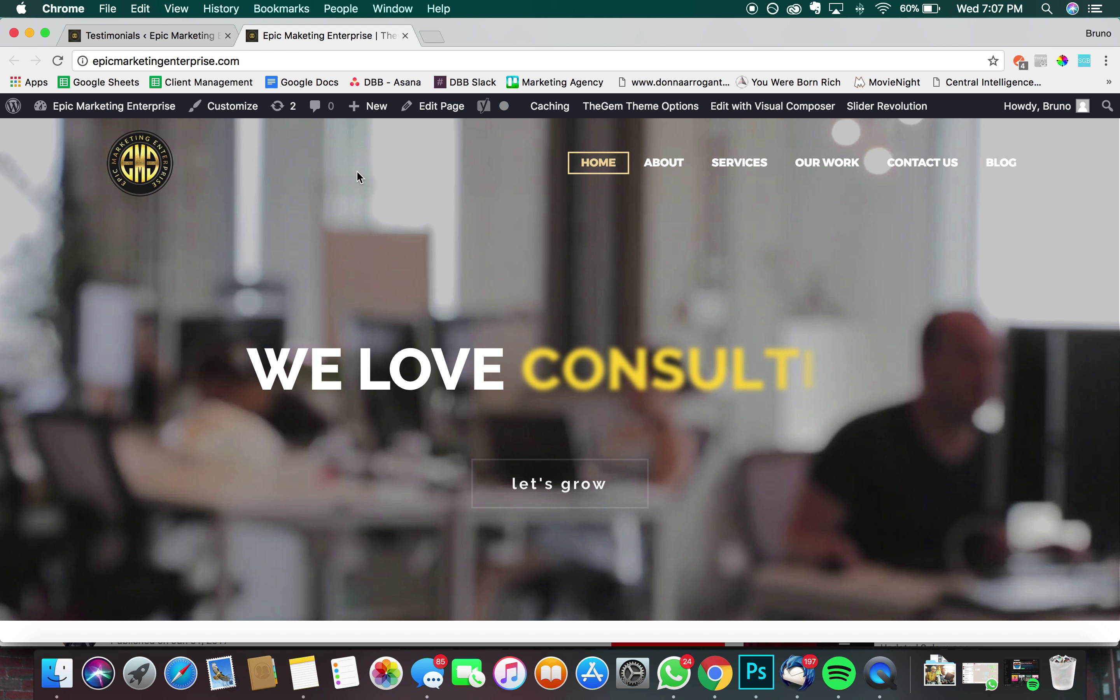
# Examine the testimonial slider on the home page, including the quote text and the client's name
pyautogui.scroll(-10, 438, 326)
pyautogui.scroll(-15, 437, 328)
pyautogui.scroll(4, 437, 329)
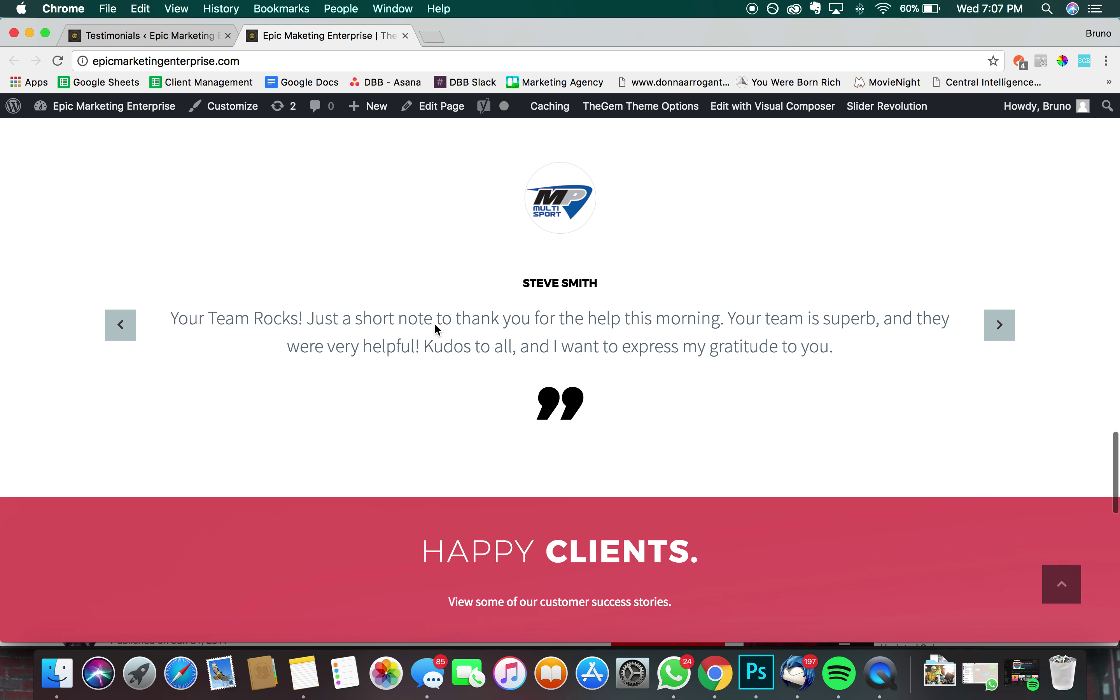
pyautogui.scroll(1, 438, 328)
pyautogui.moveTo(224, 357); pyautogui.dragTo(902, 392)
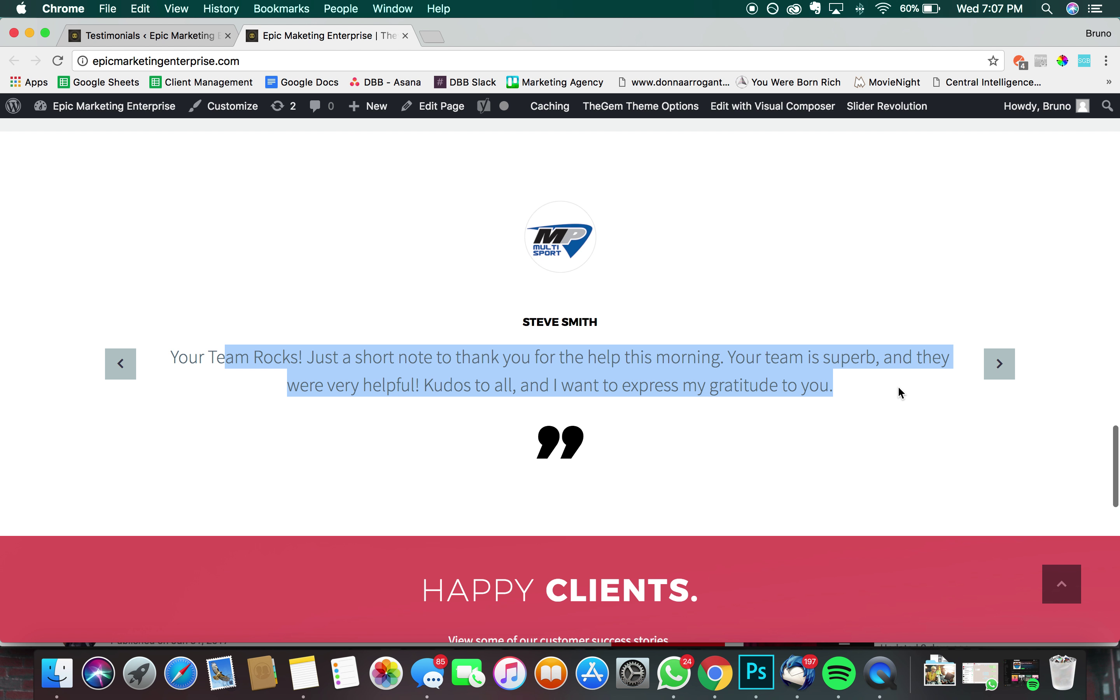
pyautogui.click(458, 208)
pyautogui.moveTo(524, 324); pyautogui.dragTo(634, 325)
pyautogui.click(641, 325)
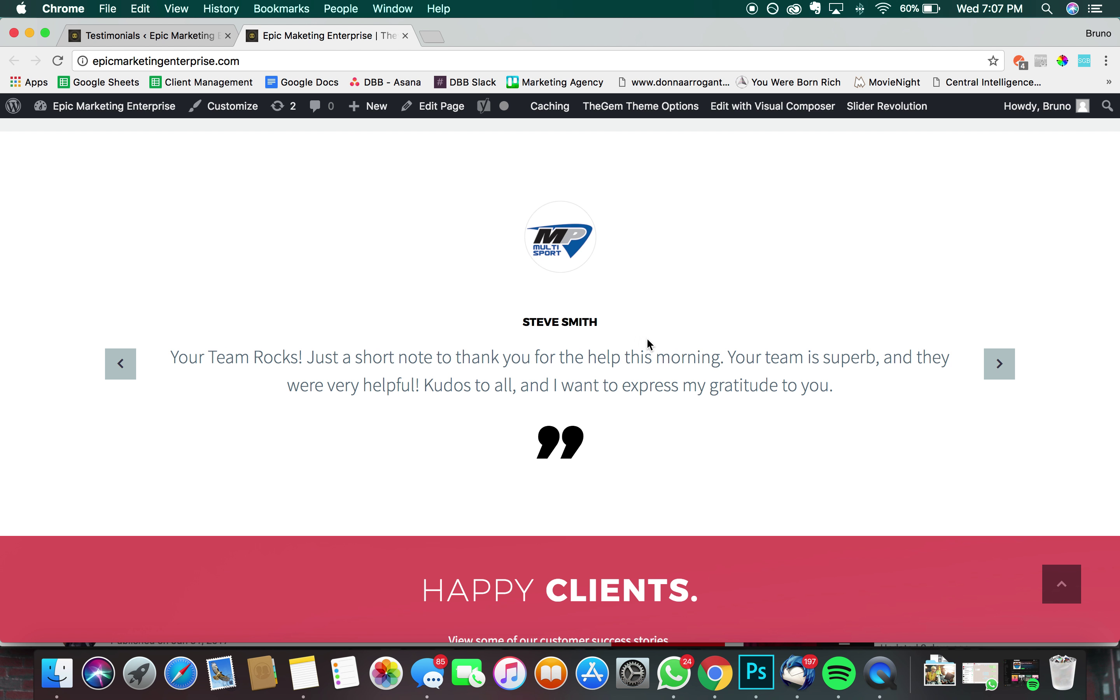
# Compare the entries in the admin testimonials list with the testimonials rotating in the home page slider
pyautogui.click(188, 41)
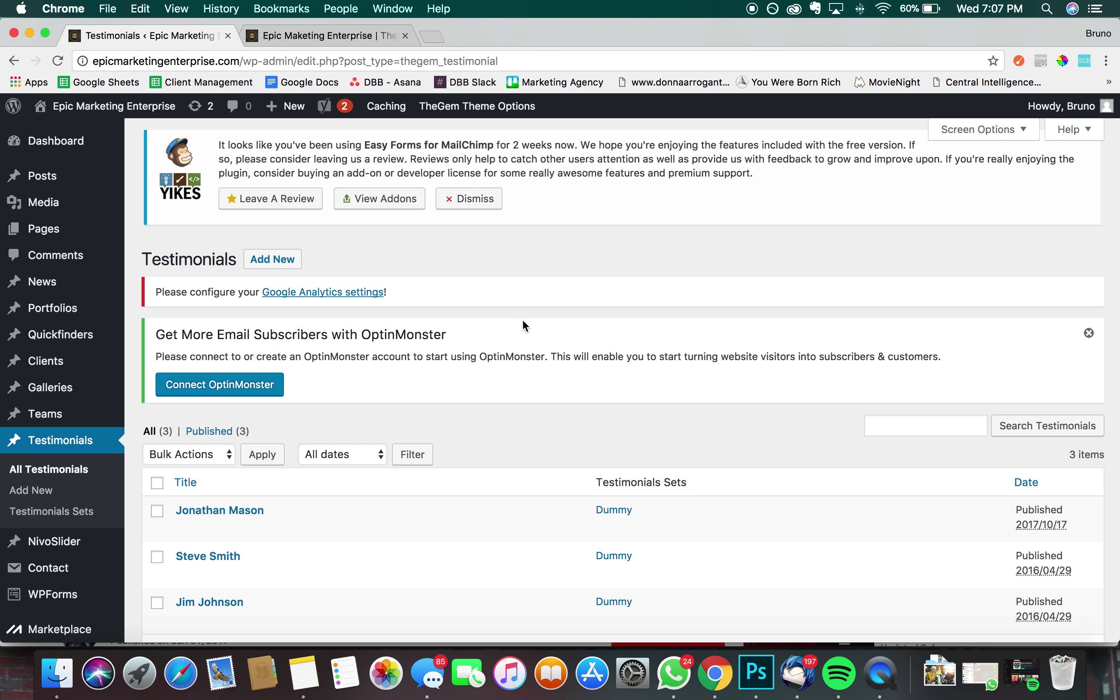
pyautogui.moveTo(212, 575)
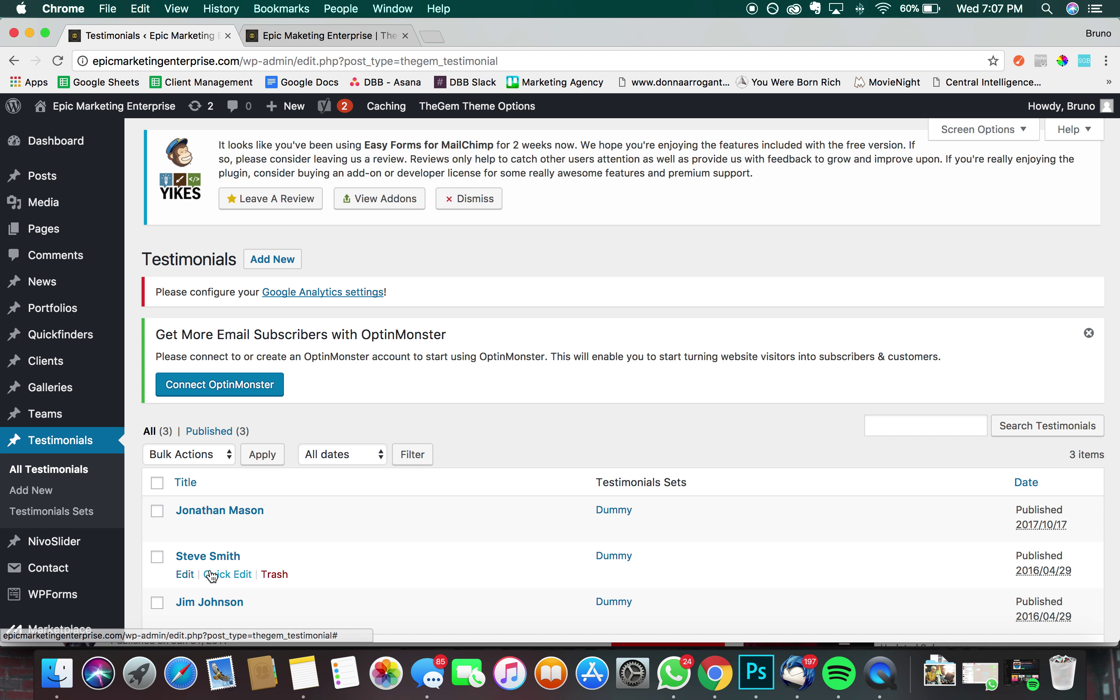
pyautogui.scroll(-2, 212, 575)
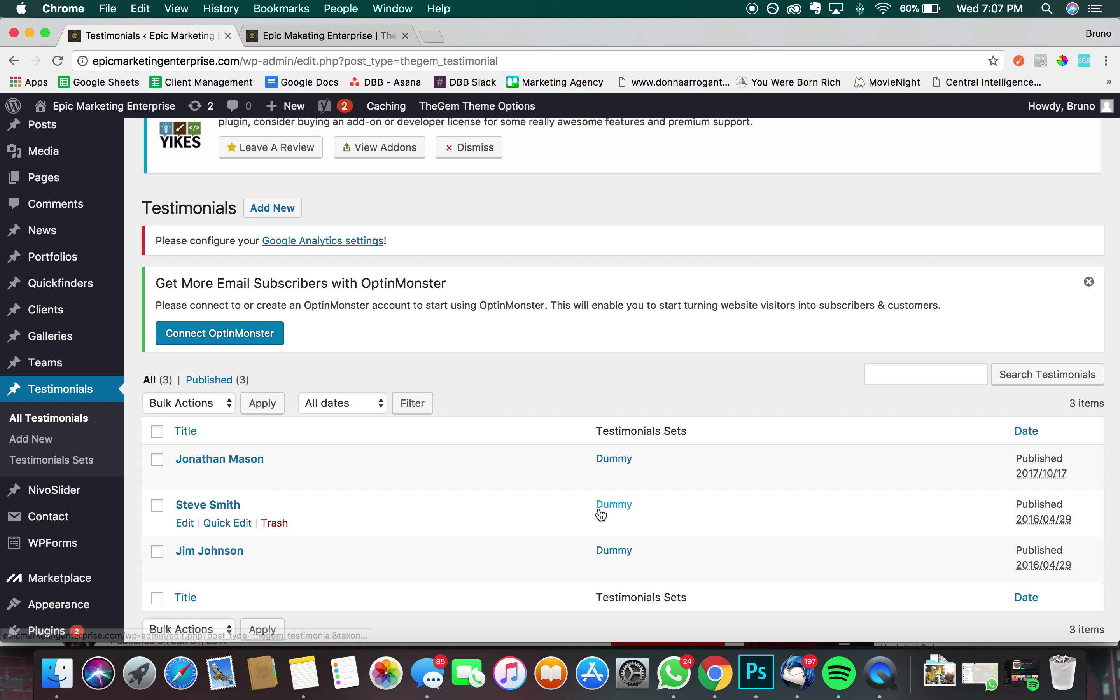
pyautogui.click(365, 37)
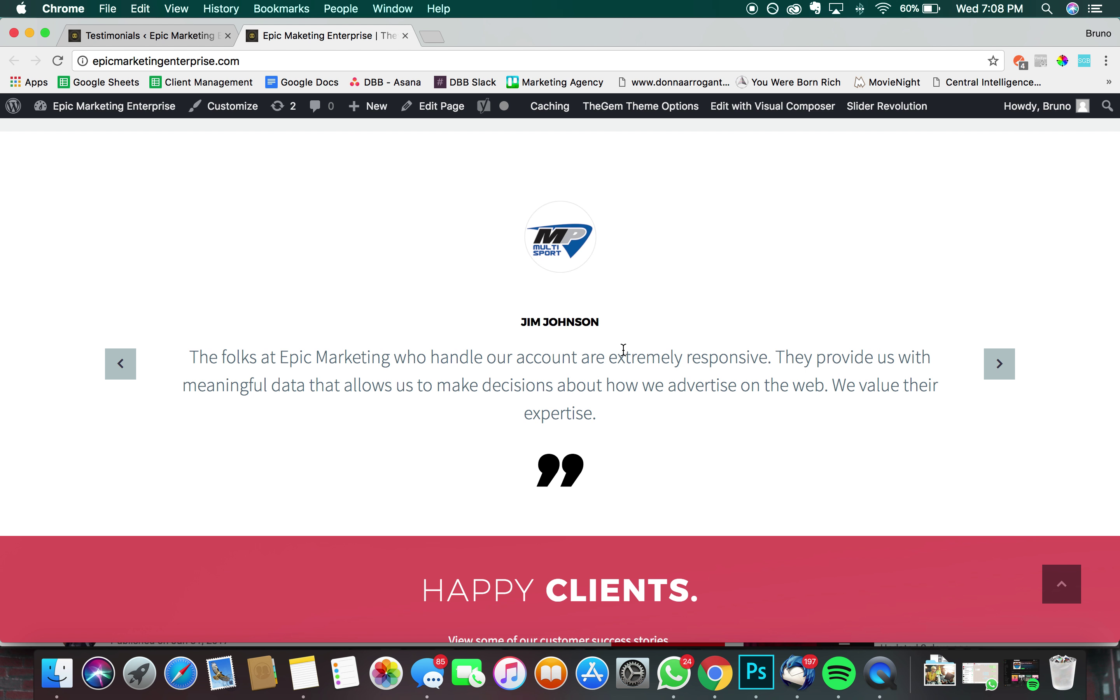
pyautogui.click(1006, 375)
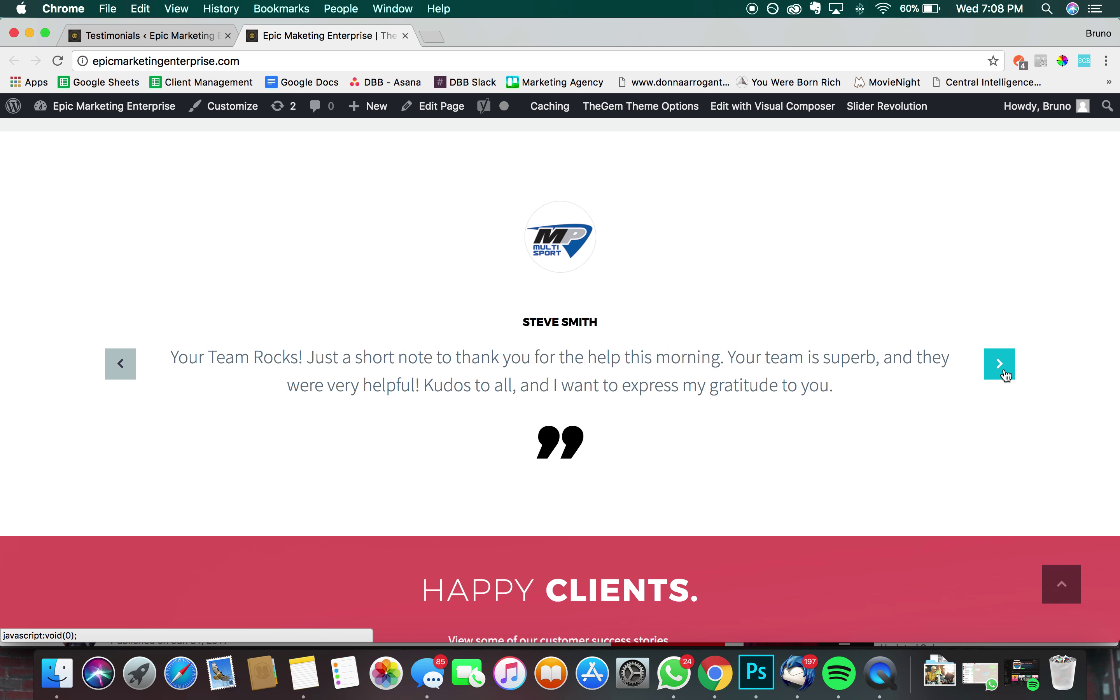
pyautogui.click(1006, 375)
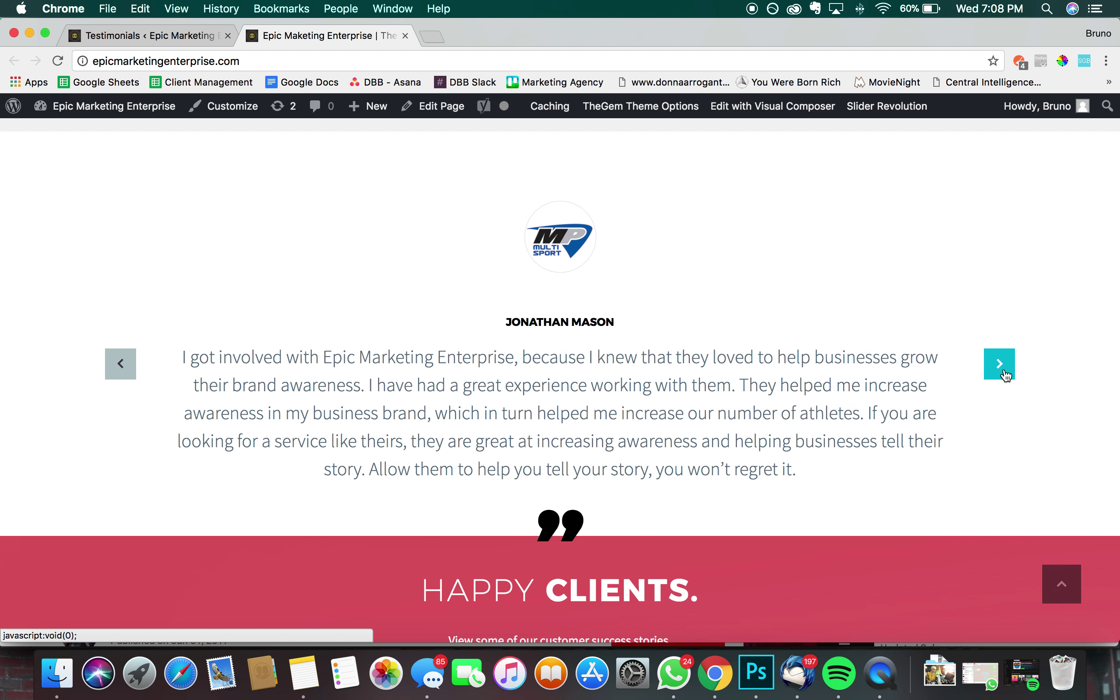
pyautogui.moveTo(553, 321); pyautogui.dragTo(655, 327)
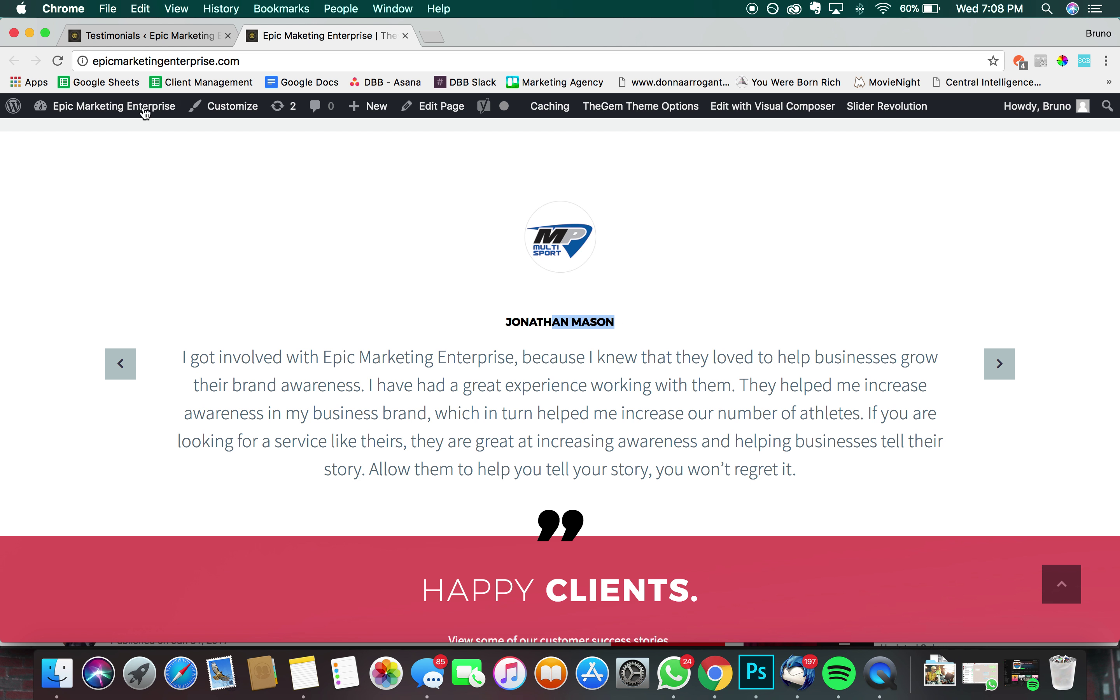
pyautogui.click(184, 43)
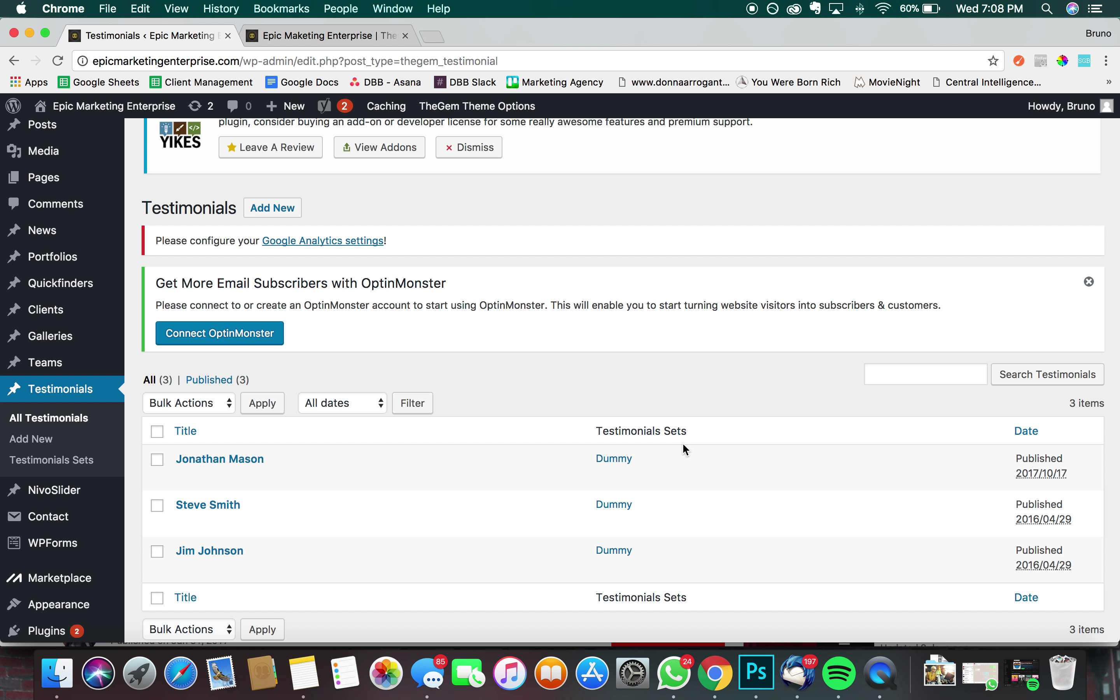
pyautogui.click(354, 35)
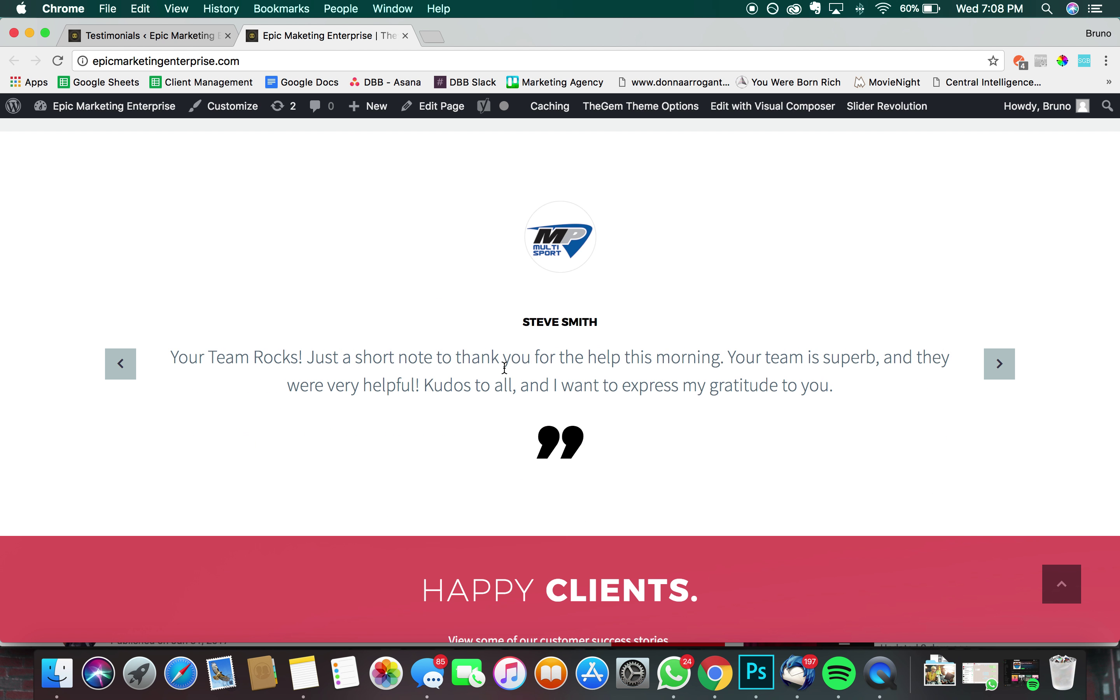
pyautogui.click(192, 36)
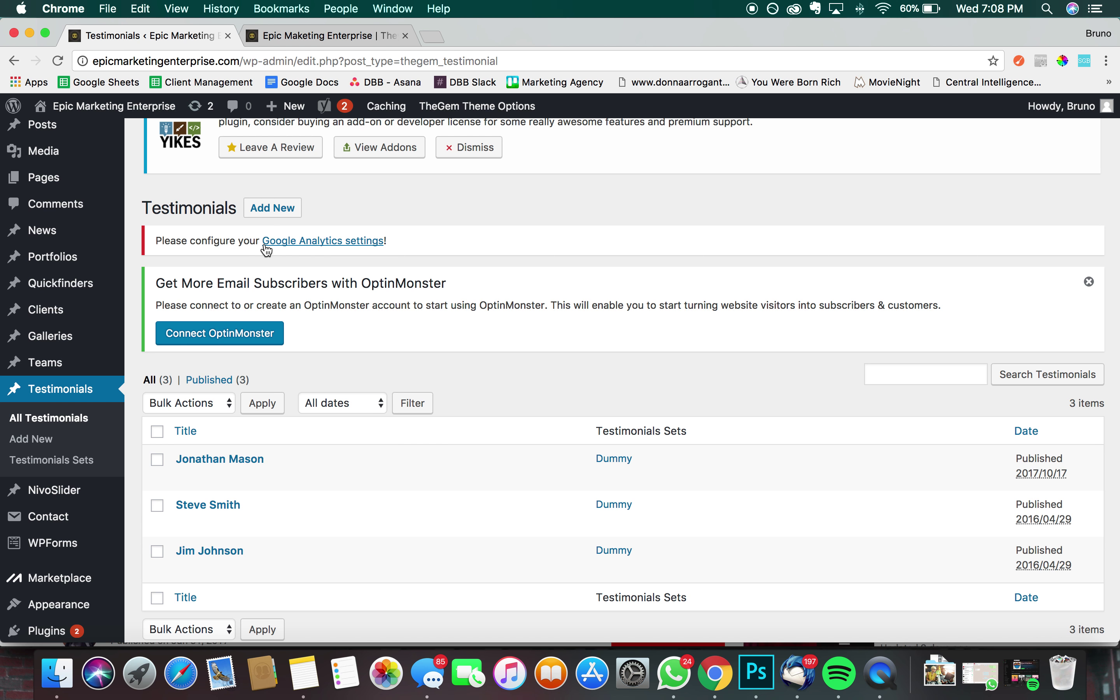
pyautogui.scroll(2, 307, 350)
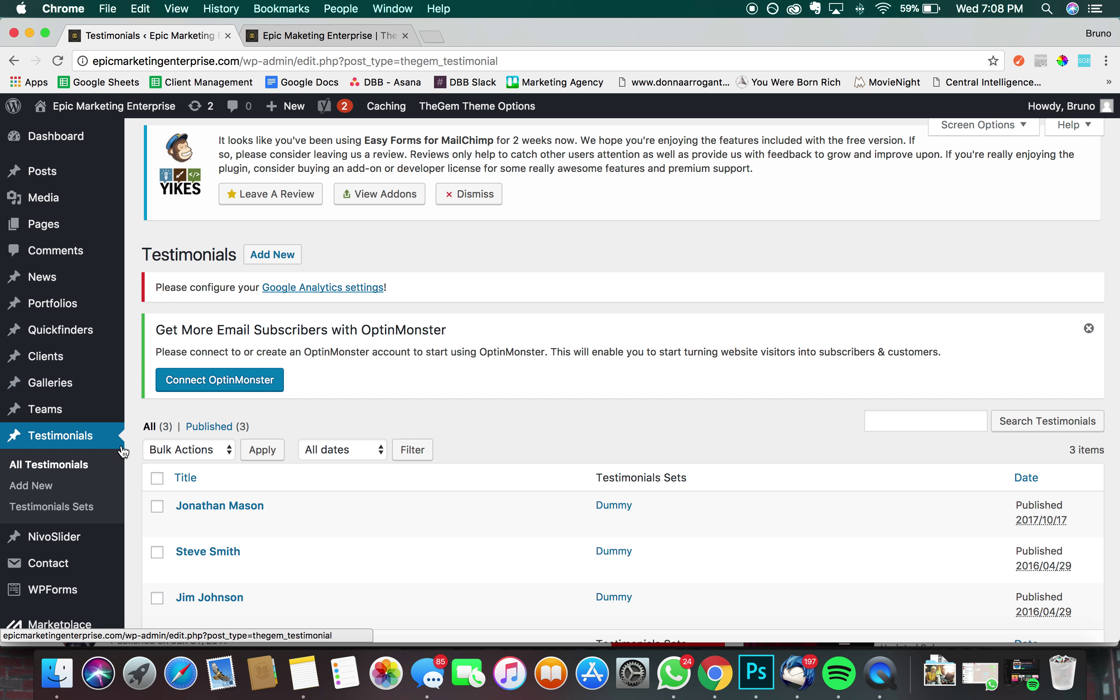
# Create a new testimonial and enter the client's full name as its title
pyautogui.click(279, 252)
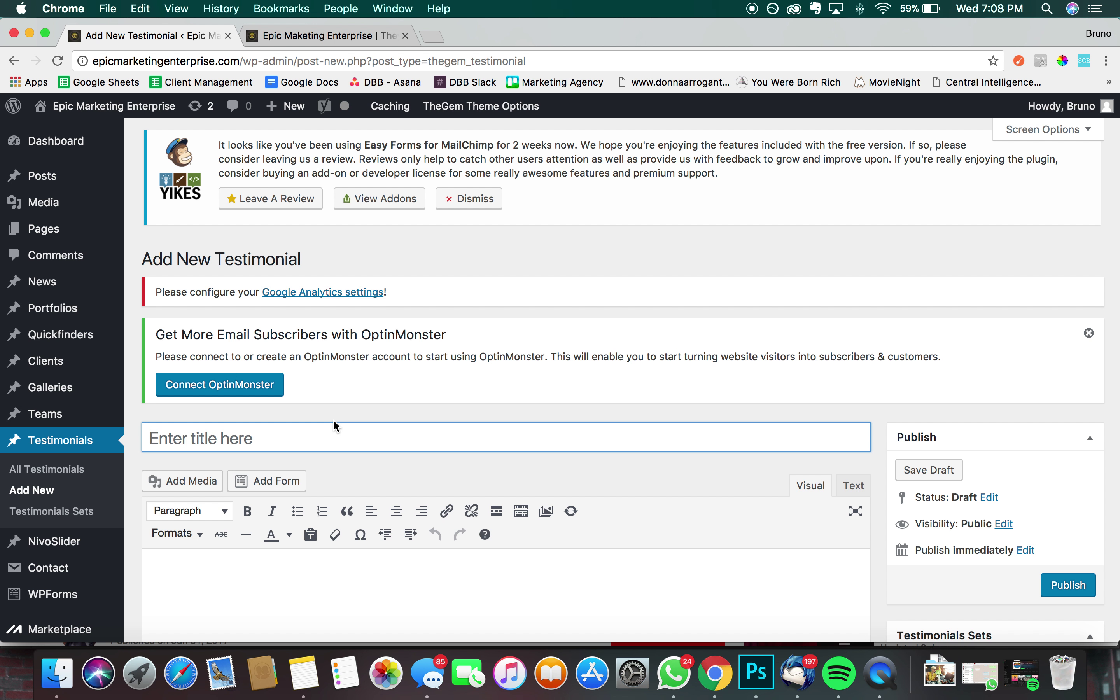
pyautogui.write('Jo')
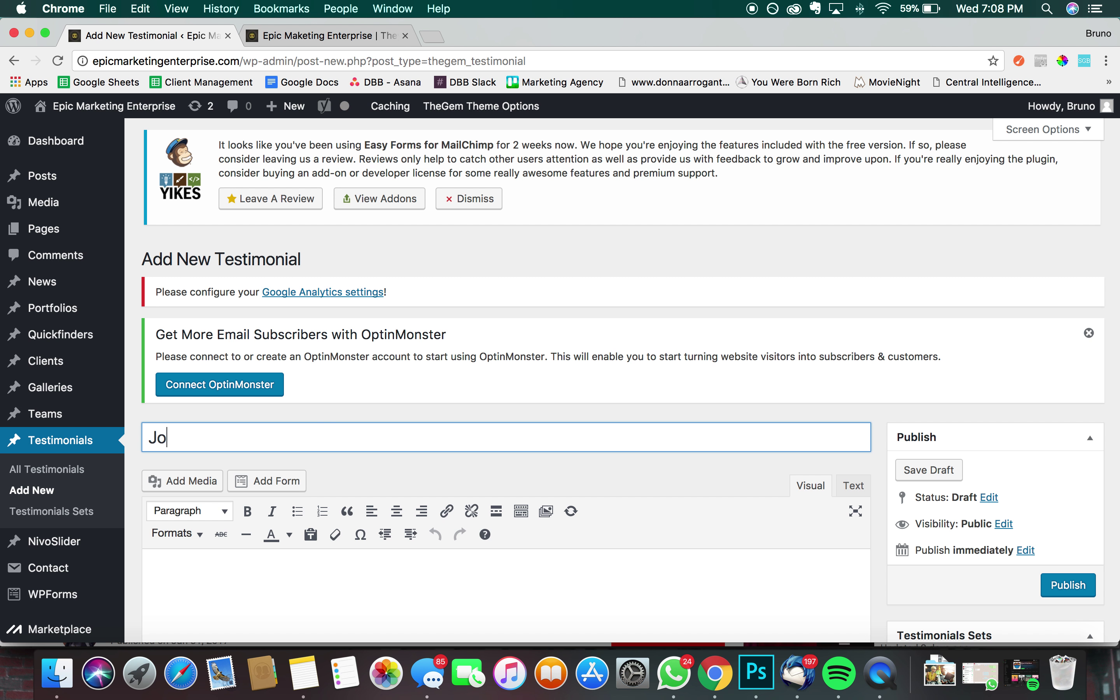
pyautogui.write('hn Millwer')
pyautogui.press('BackSpace')
pyautogui.press('BackSpace')
pyautogui.press('BackSpace')
pyautogui.write('er')
# Write "hes the best in the field of marketing!" as the testimonial's body text
pyautogui.scroll(-4, 491, 447)
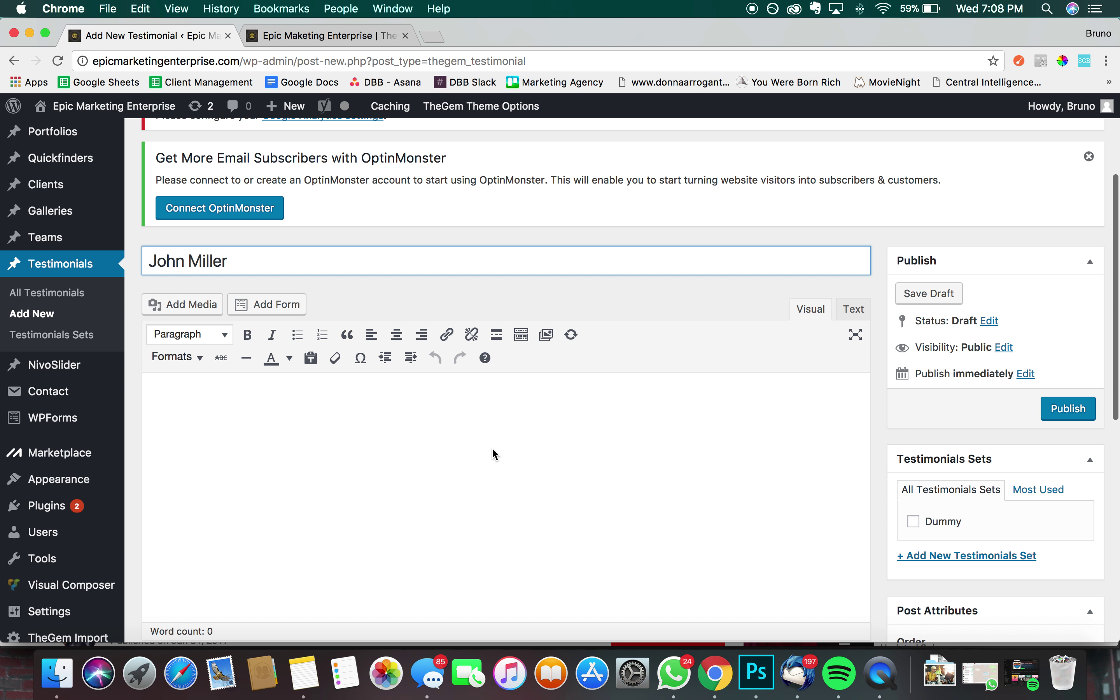
pyautogui.click(491, 447)
pyautogui.scroll(-10, 492, 447)
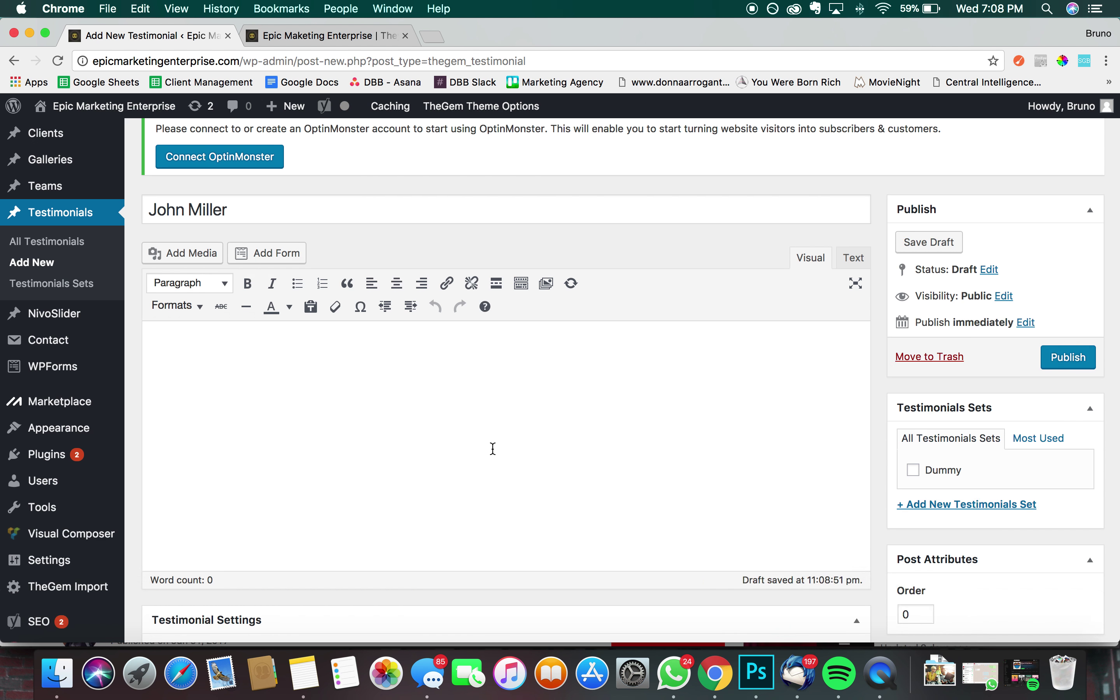
pyautogui.scroll(9, 493, 448)
pyautogui.scroll(2, 492, 448)
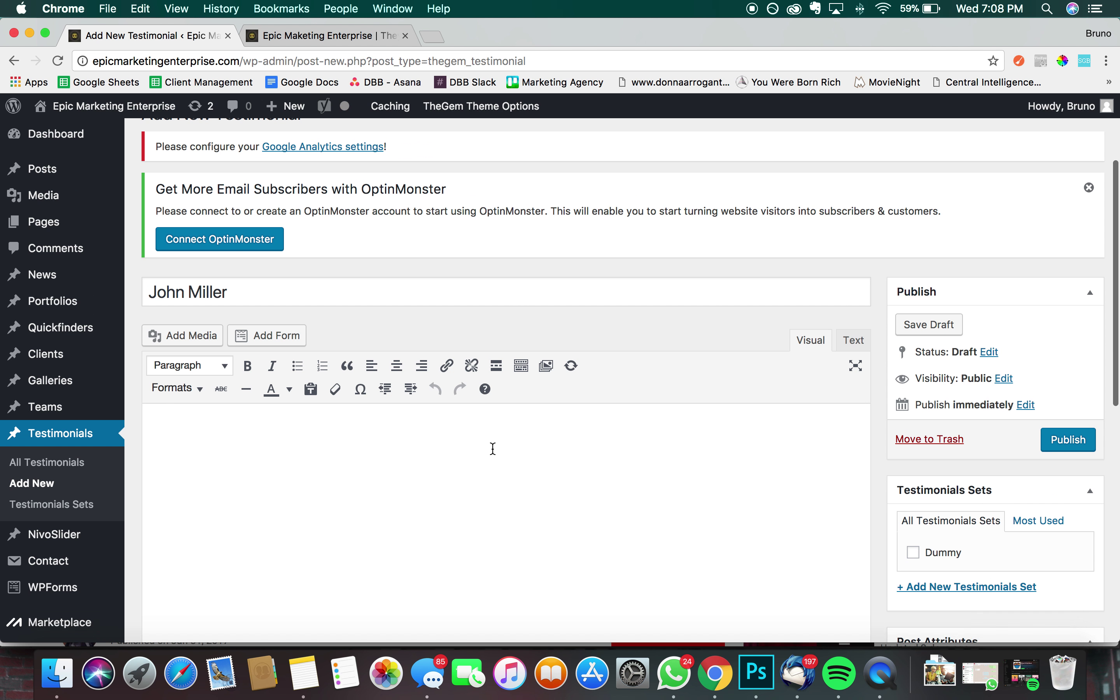
pyautogui.write('he')
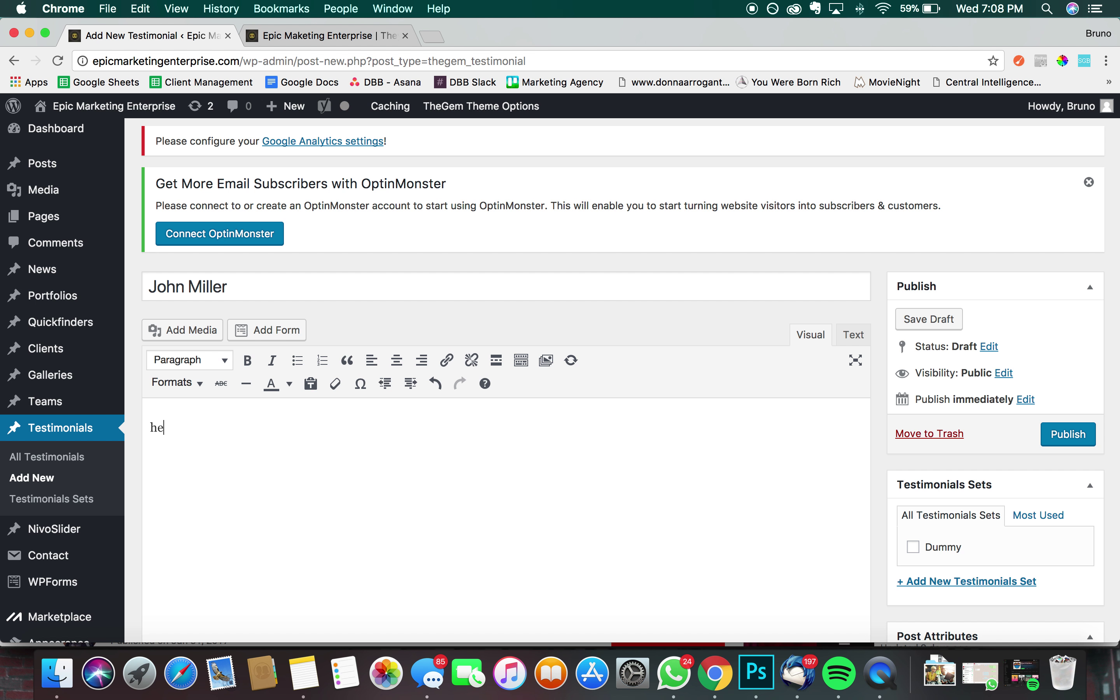
pyautogui.write('s the best in the field o')
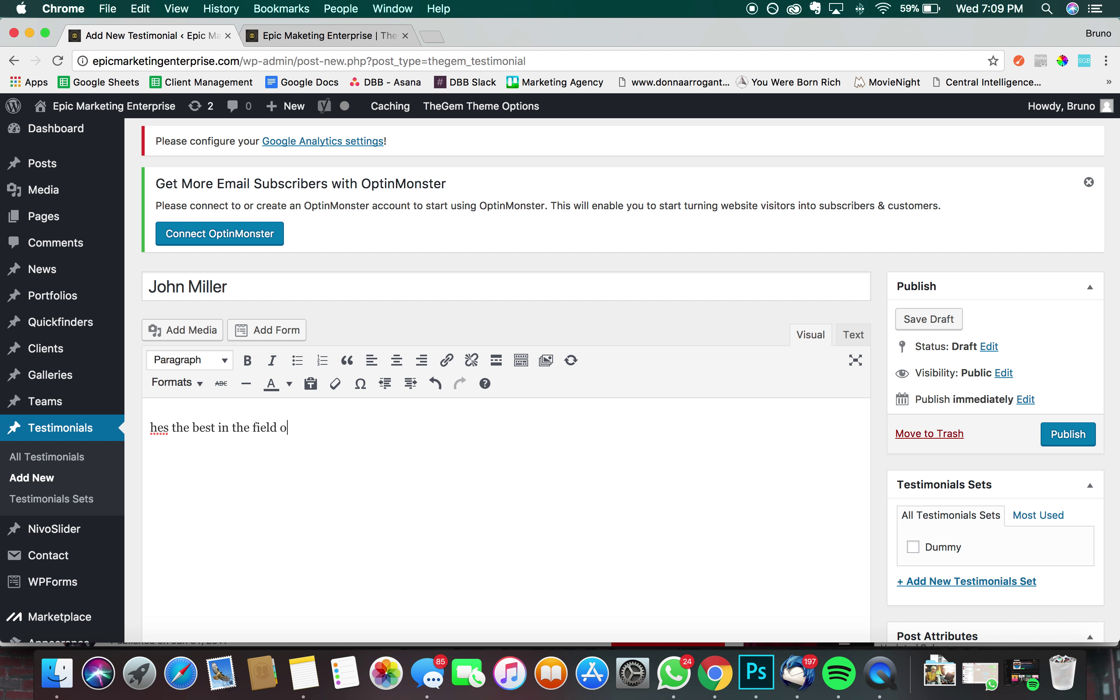
pyautogui.write('f marketing')
# Assign the new testimonial to the Dummy testimonials set
pyautogui.scroll(-3, 601, 445)
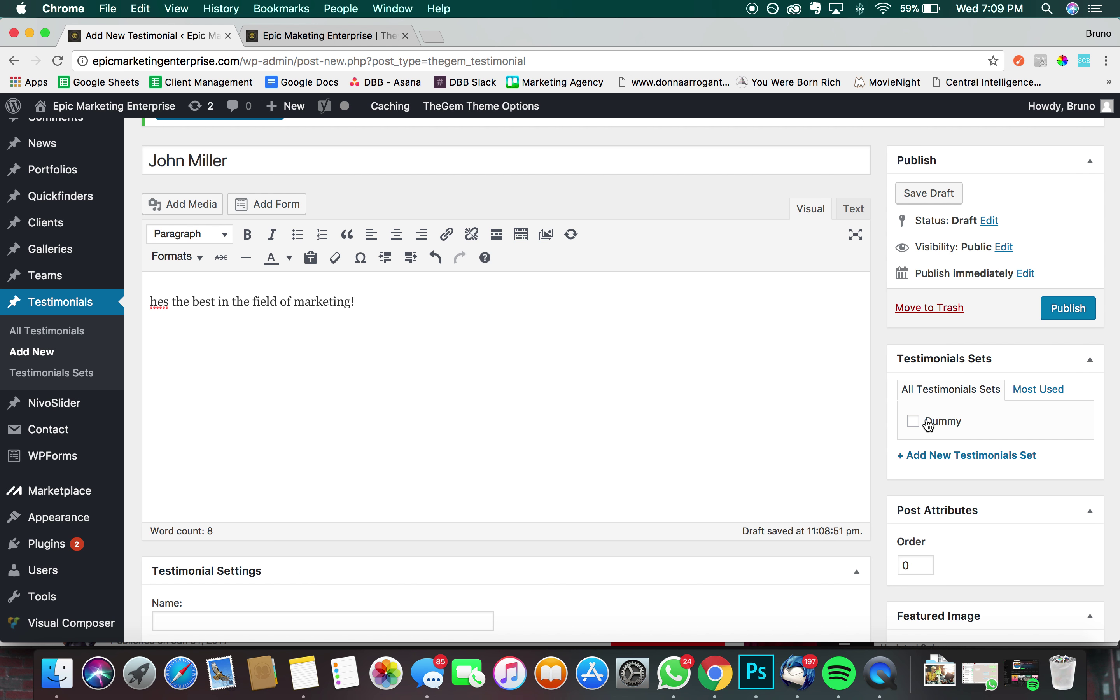
pyautogui.click(345, 37)
pyautogui.click(104, 35)
pyautogui.click(915, 423)
# Enter the client's full name in the name field of the testimonial settings
pyautogui.scroll(-5, 490, 428)
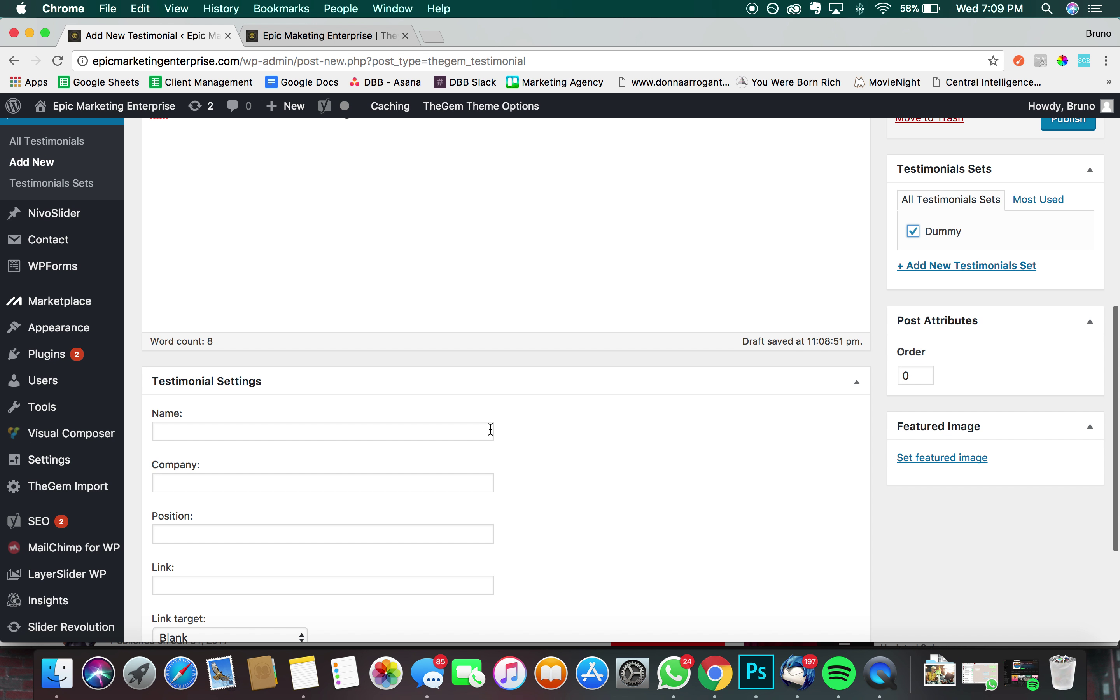
pyautogui.click(423, 433)
pyautogui.scroll(5, 423, 437)
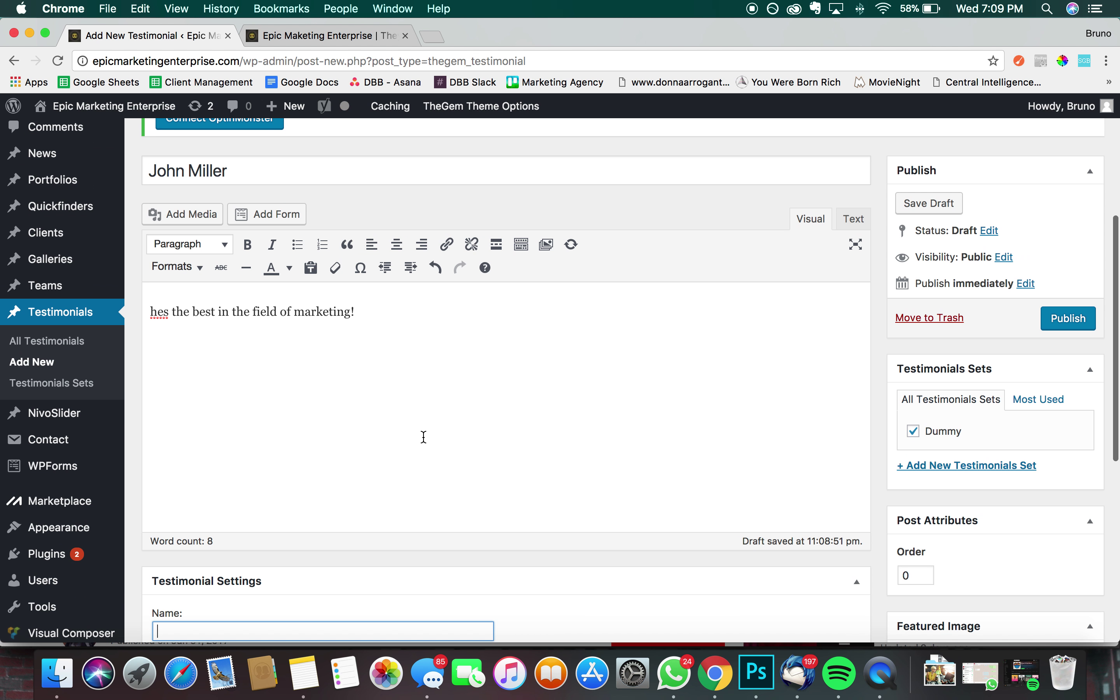
pyautogui.scroll(-2, 424, 437)
pyautogui.scroll(2, 423, 436)
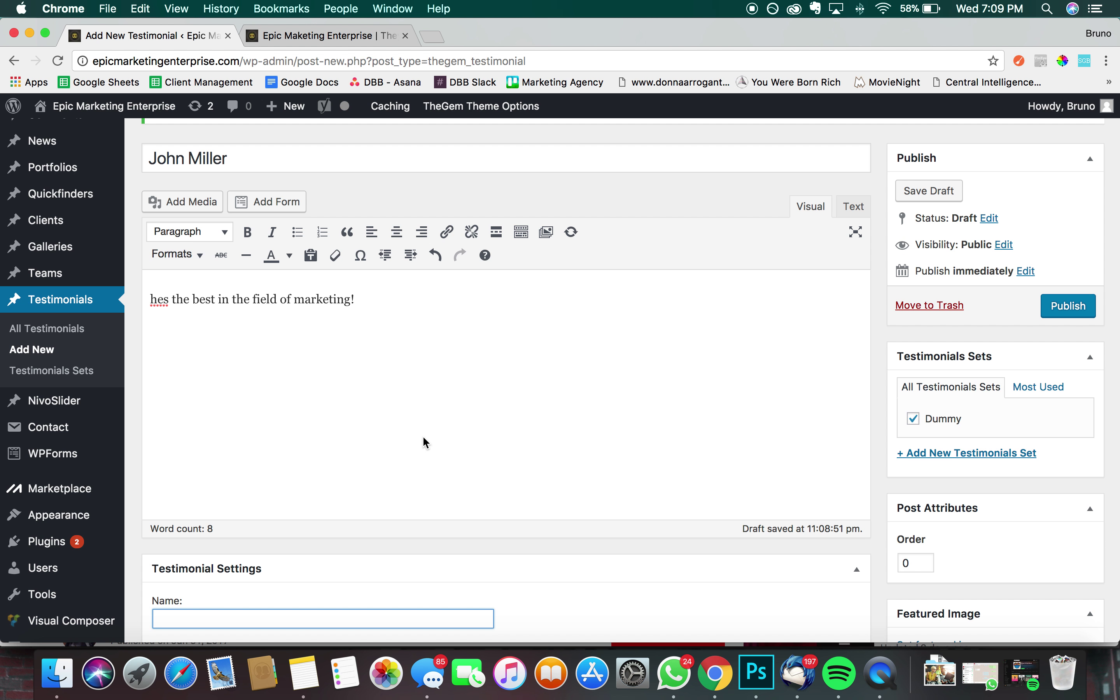
pyautogui.write('John Miller')
# Set the testimonial's company to Hubspot and the client's position to CEO
pyautogui.scroll(-8, 519, 439)
pyautogui.click(342, 286)
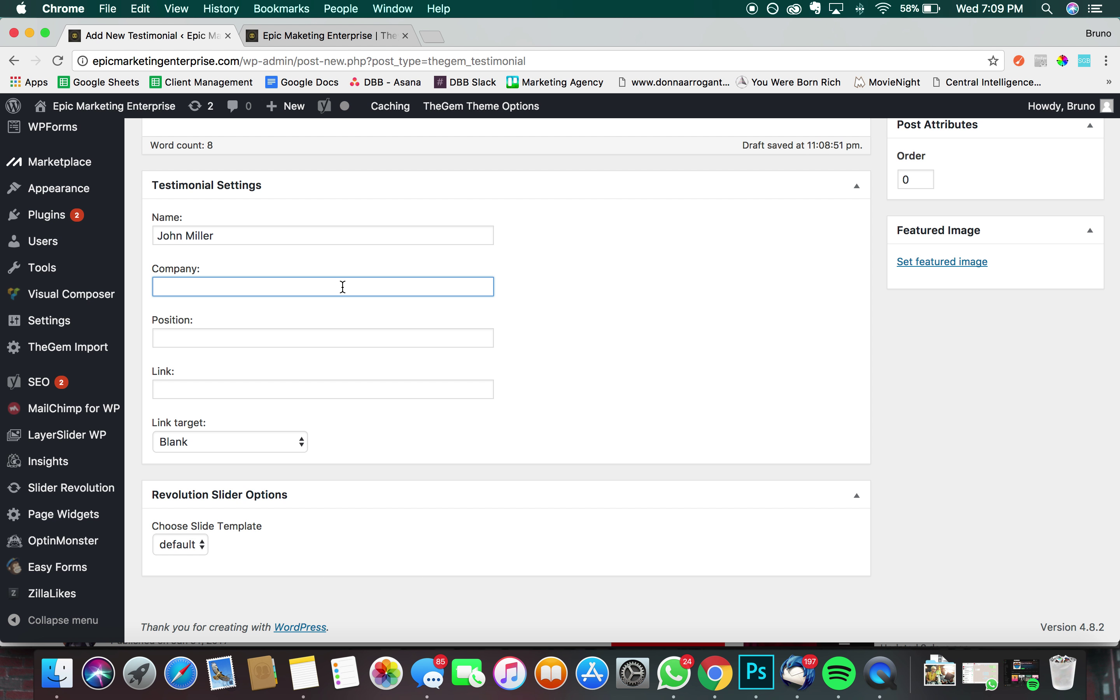
pyautogui.write('F')
pyautogui.write('Hub')
pyautogui.write('spot')
pyautogui.click(293, 336)
pyautogui.write('CO')
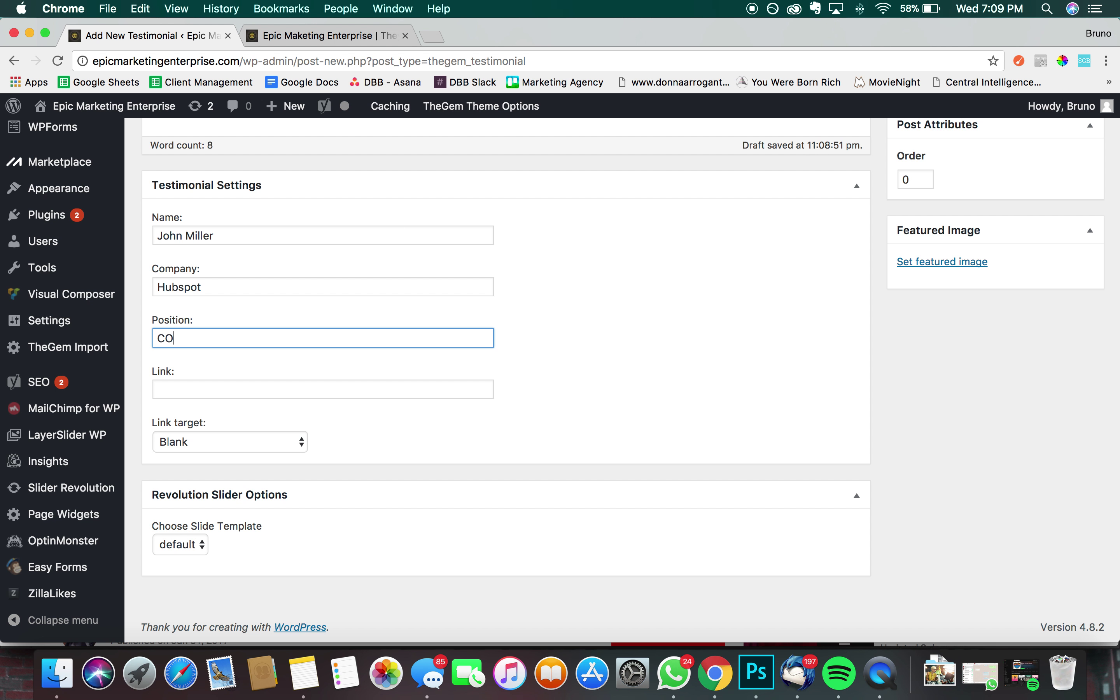
pyautogui.write('EO')
# Leave the testimonial's link empty and choose Blank as its link target
pyautogui.click(303, 388)
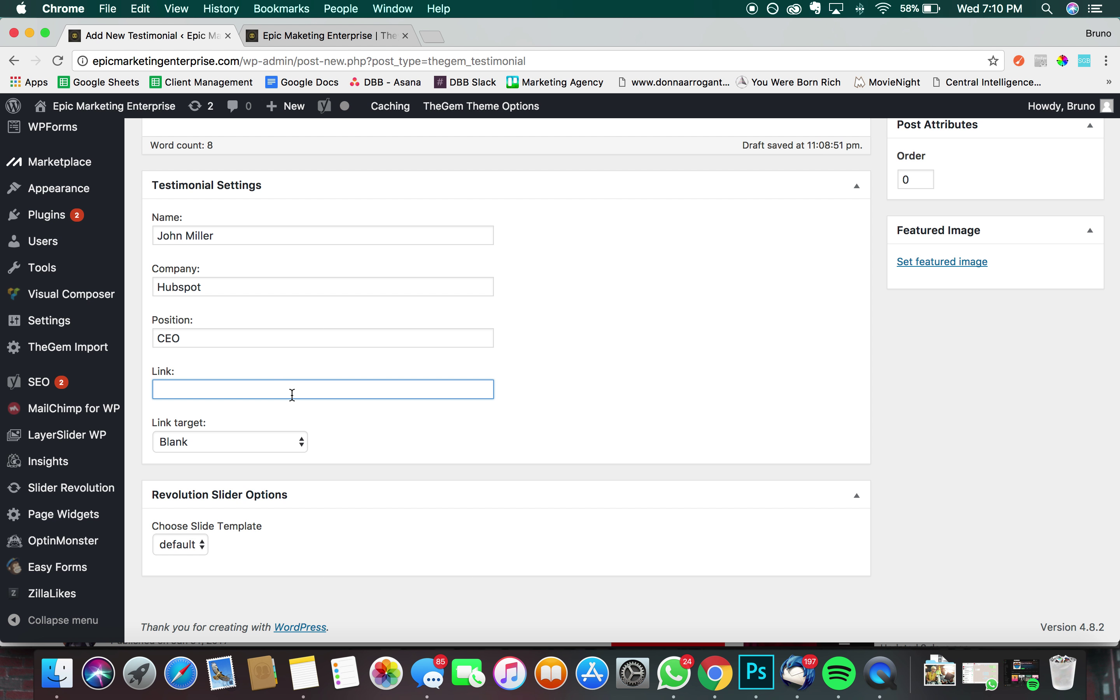
pyautogui.click(202, 444)
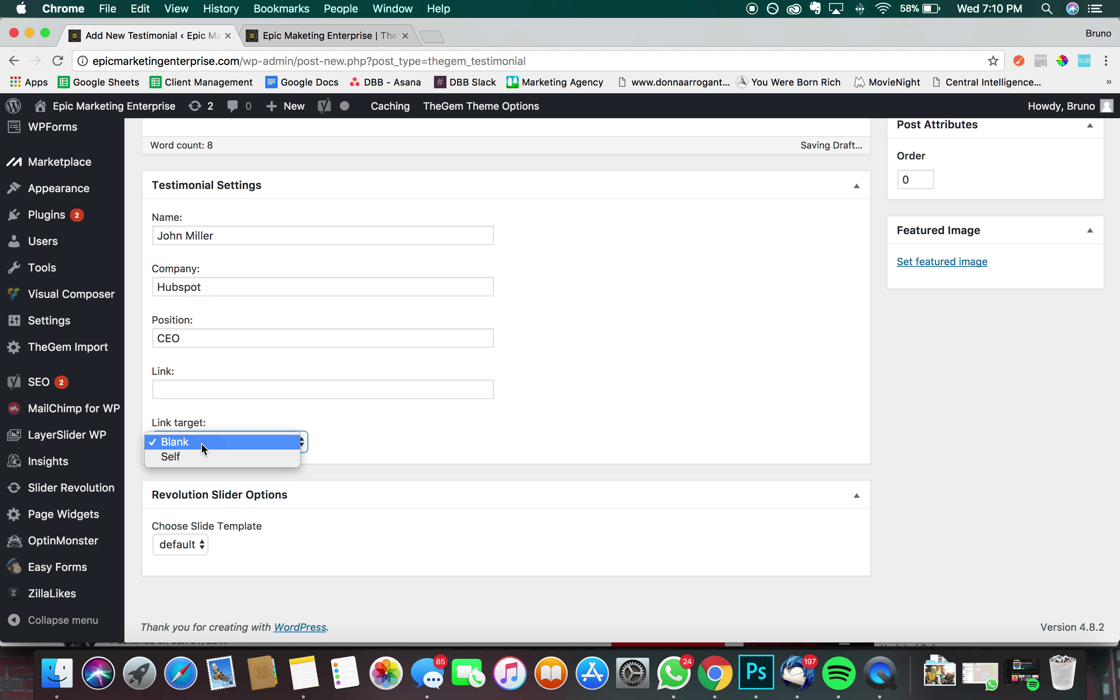
pyautogui.click(202, 445)
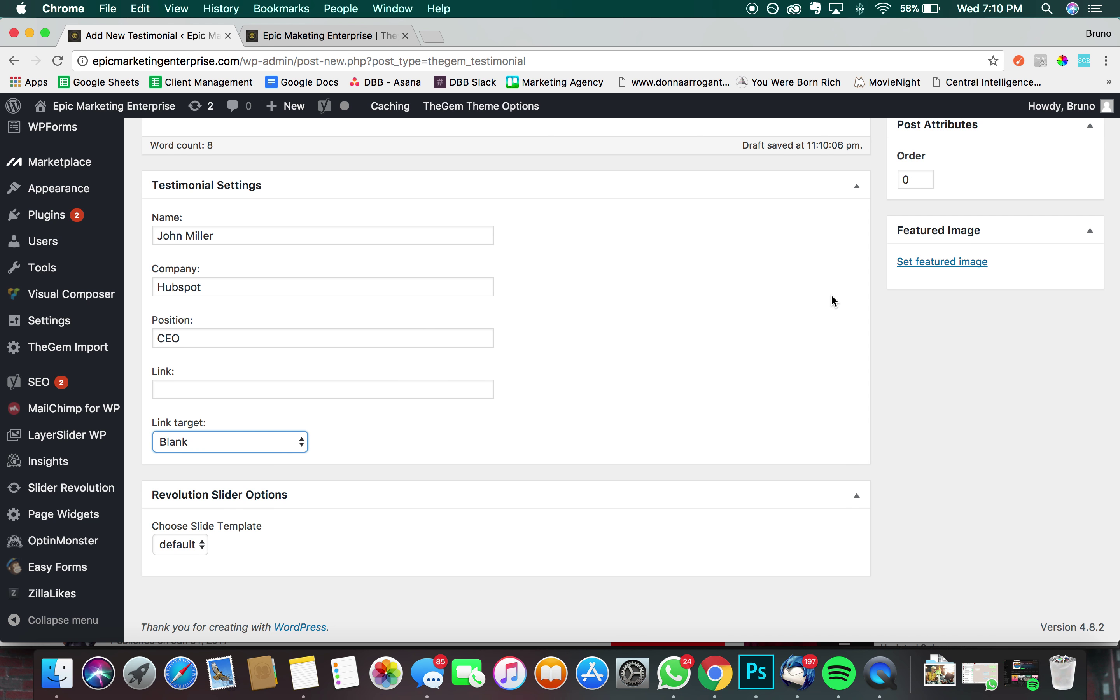
# Set Consulting-500.png from the media library as the testimonial's featured image and publish the testimonial
pyautogui.scroll(5, 830, 293)
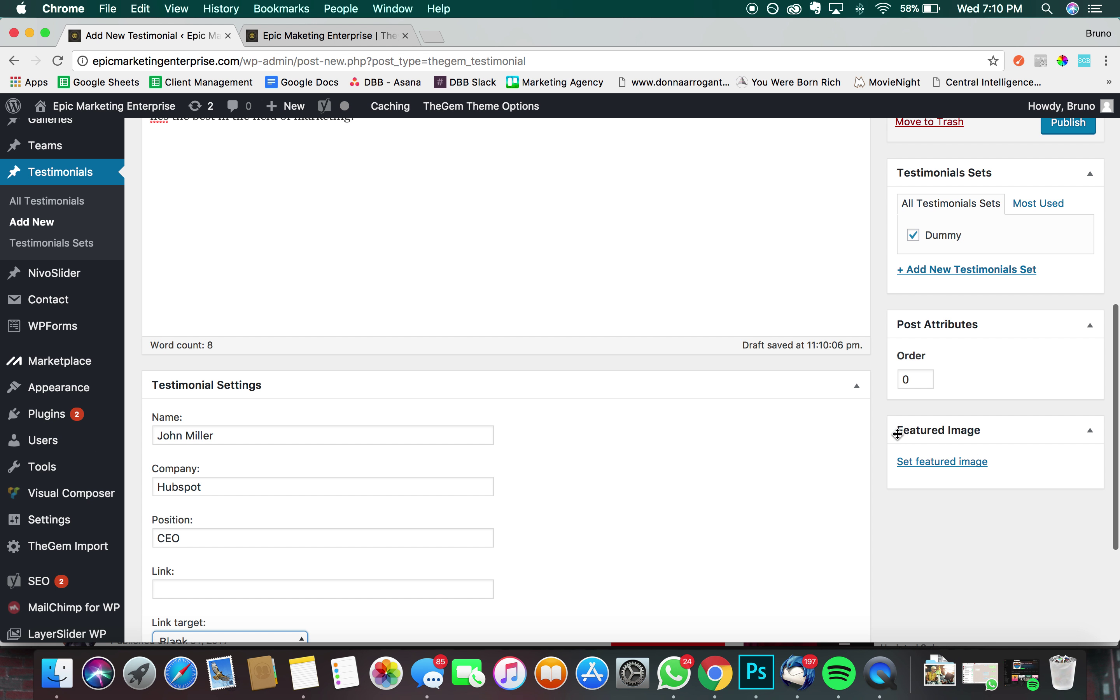
pyautogui.click(944, 461)
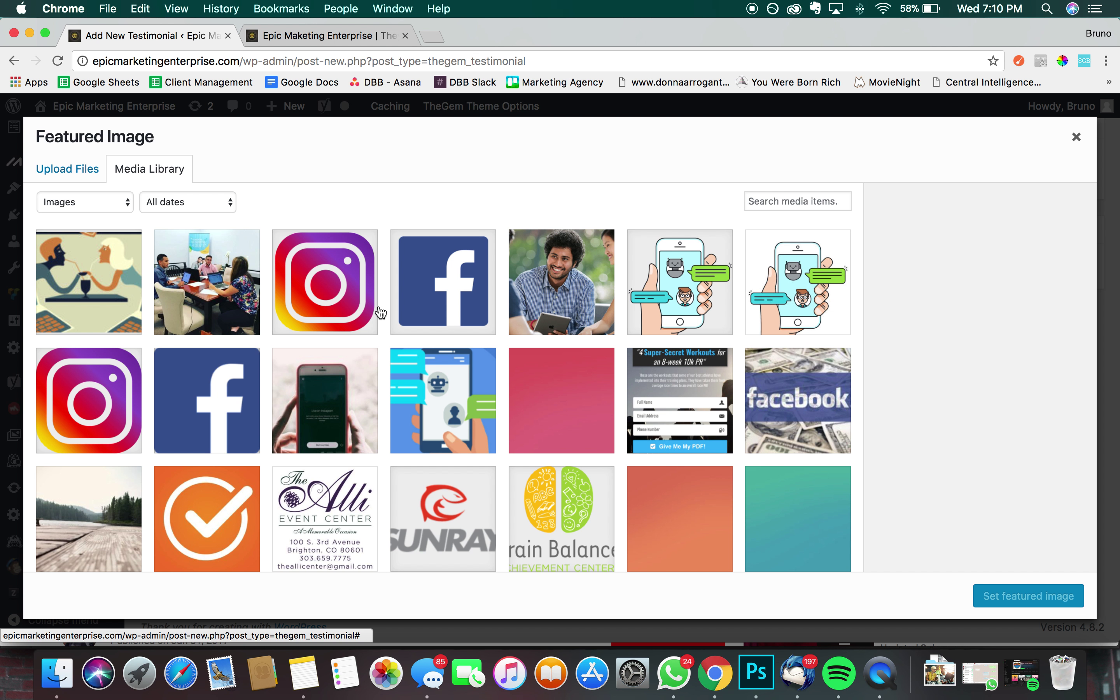
pyautogui.click(65, 176)
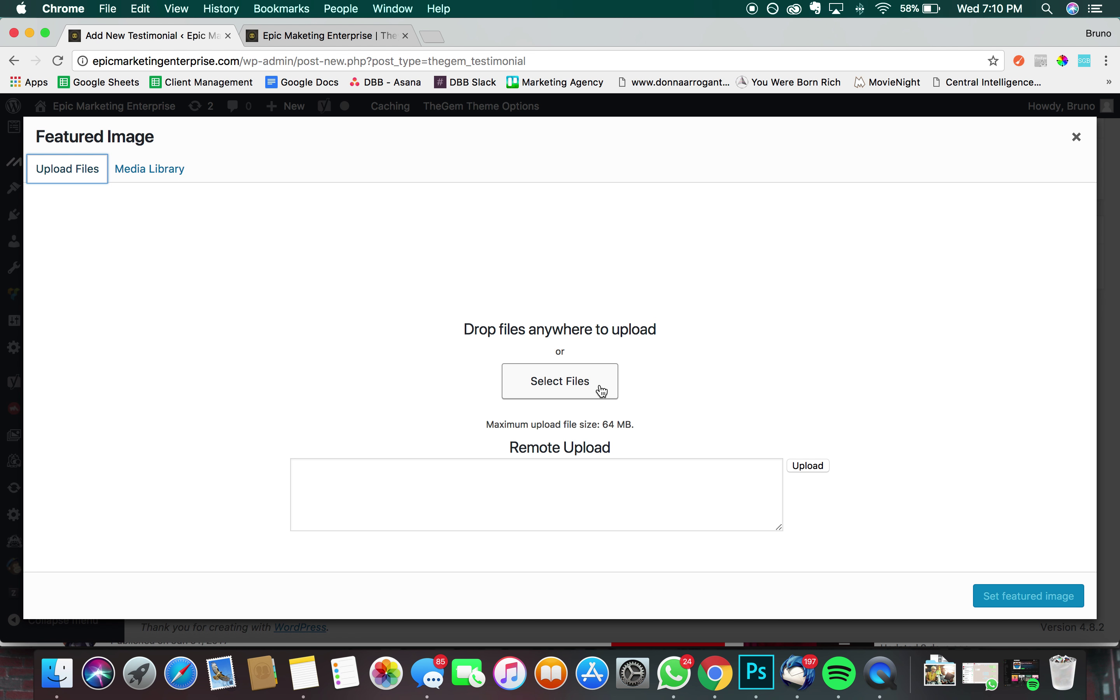
pyautogui.click(143, 169)
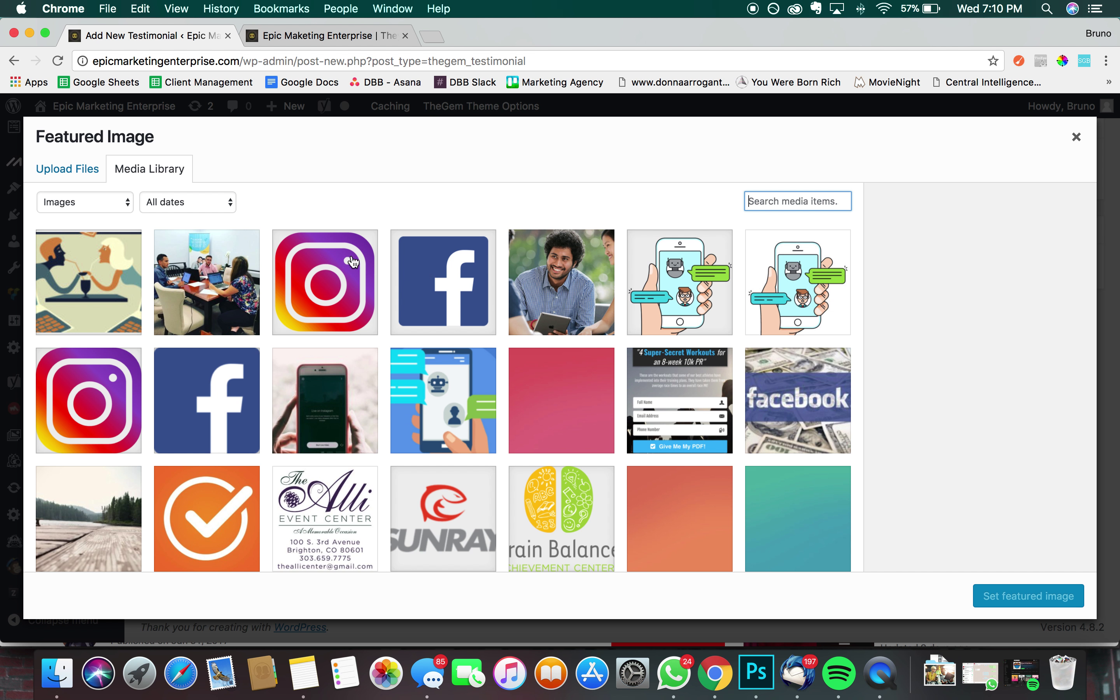
pyautogui.click(551, 290)
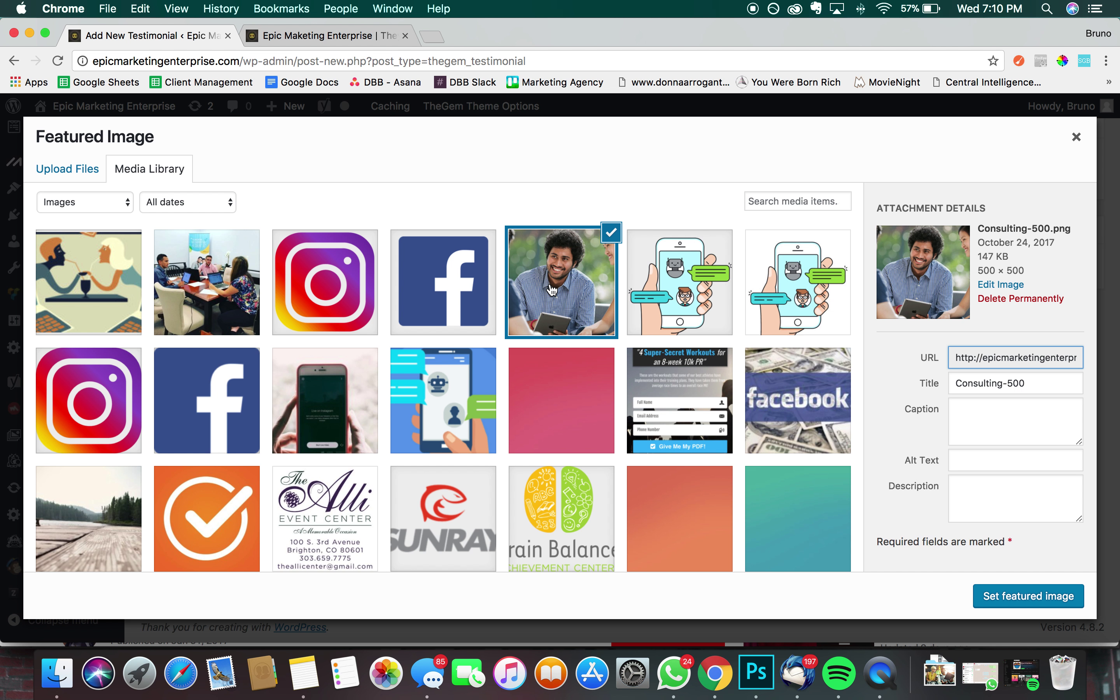
pyautogui.click(1042, 604)
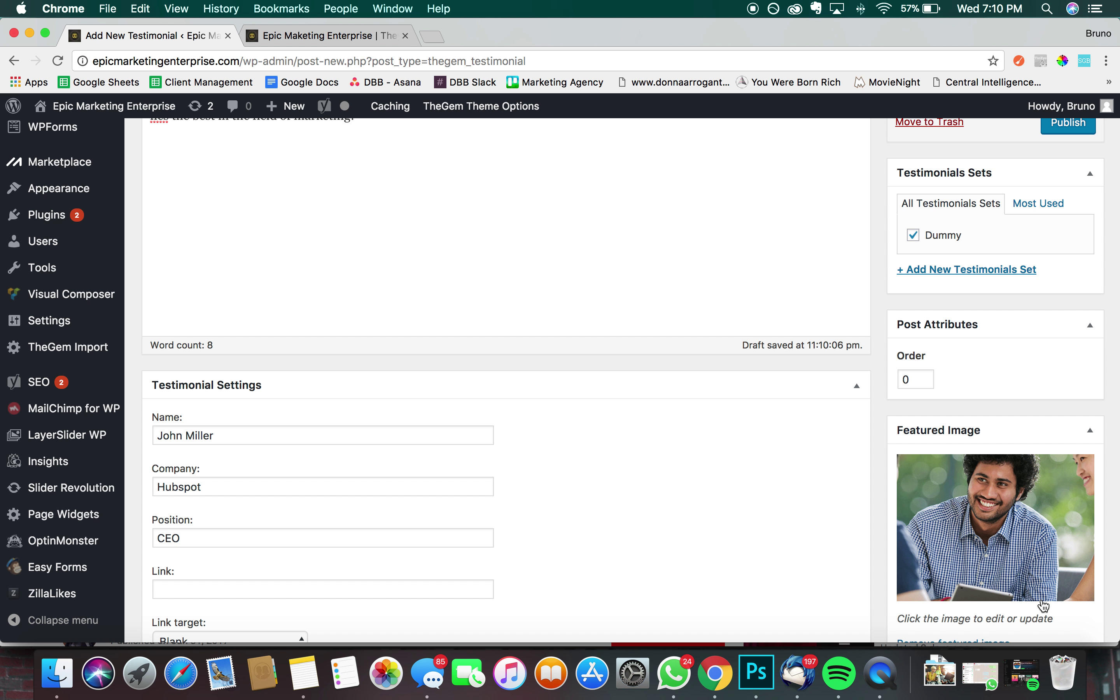
pyautogui.scroll(3, 871, 406)
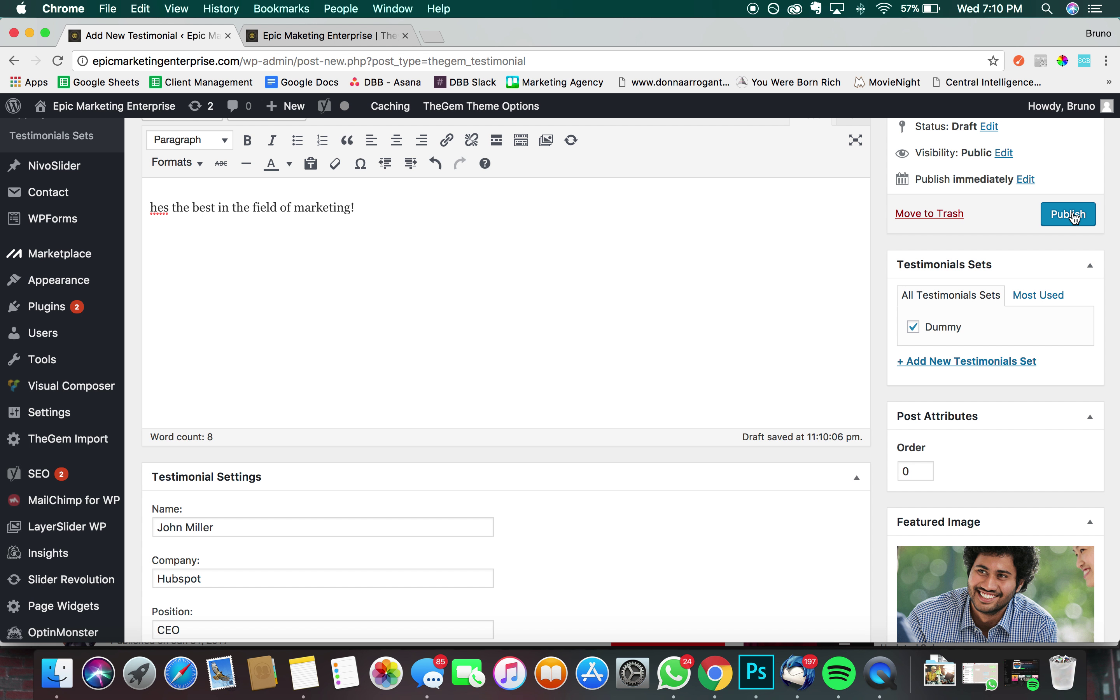
pyautogui.click(1075, 216)
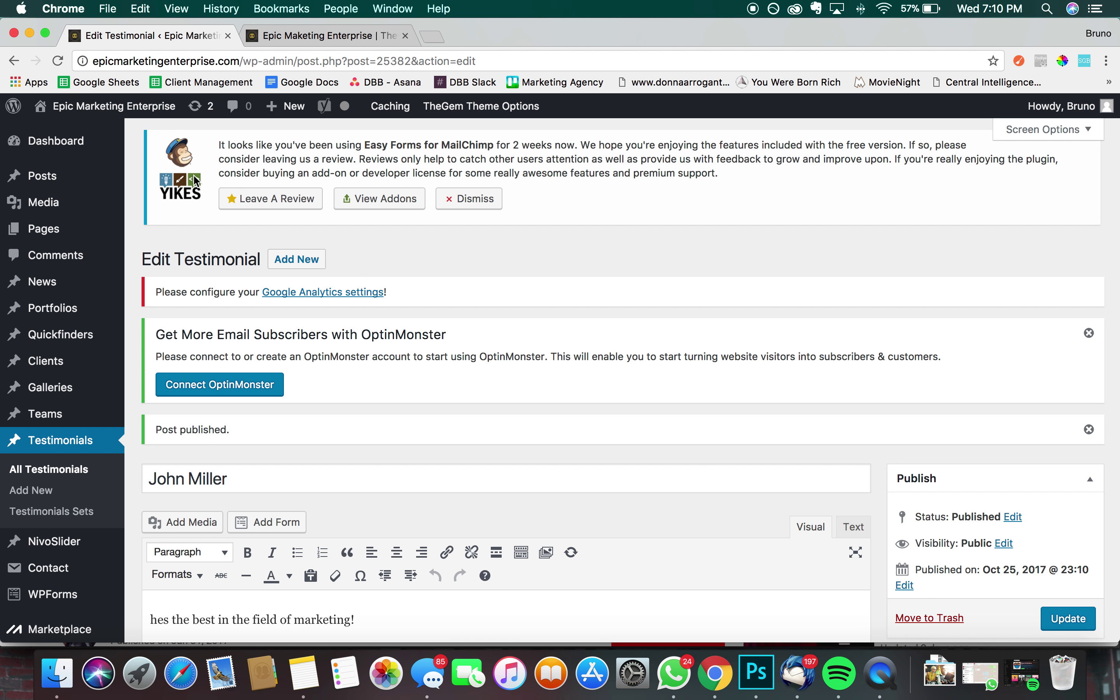
# Reload the live home page and advance the testimonial slider to the newly published testimonial
pyautogui.click(286, 34)
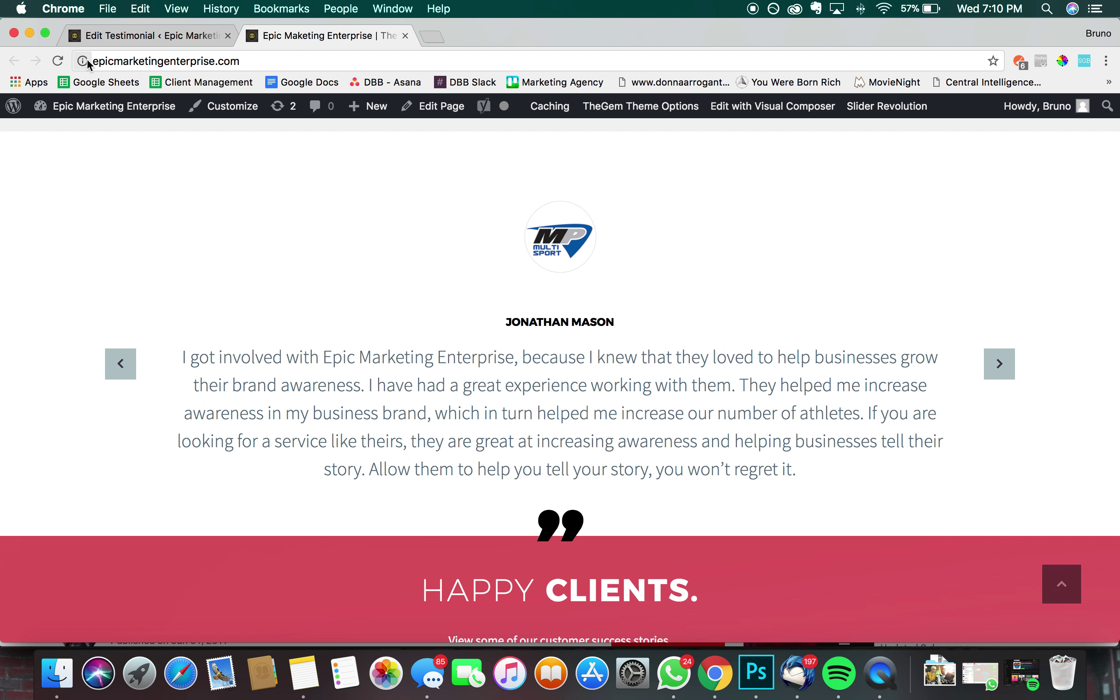
pyautogui.click(58, 62)
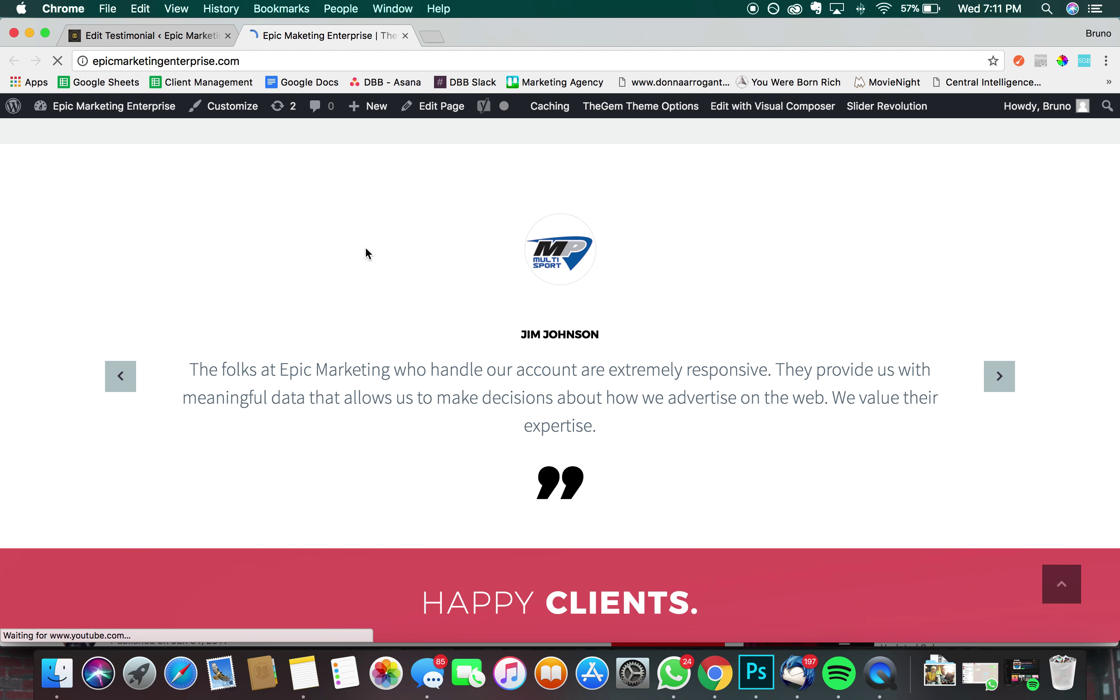
pyautogui.scroll(2, 366, 249)
pyautogui.moveTo(512, 401); pyautogui.dragTo(669, 402)
pyautogui.click(647, 402)
pyautogui.moveTo(500, 403); pyautogui.dragTo(611, 388)
pyautogui.doubleClick(614, 395)
pyautogui.click(613, 403)
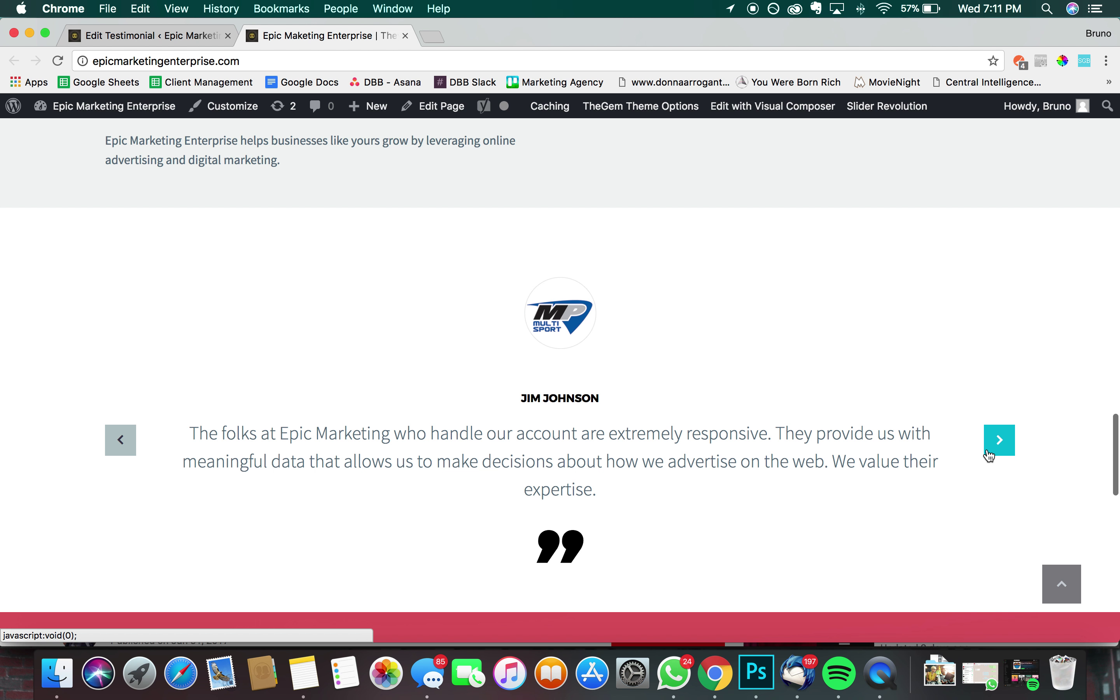
pyautogui.click(1001, 451)
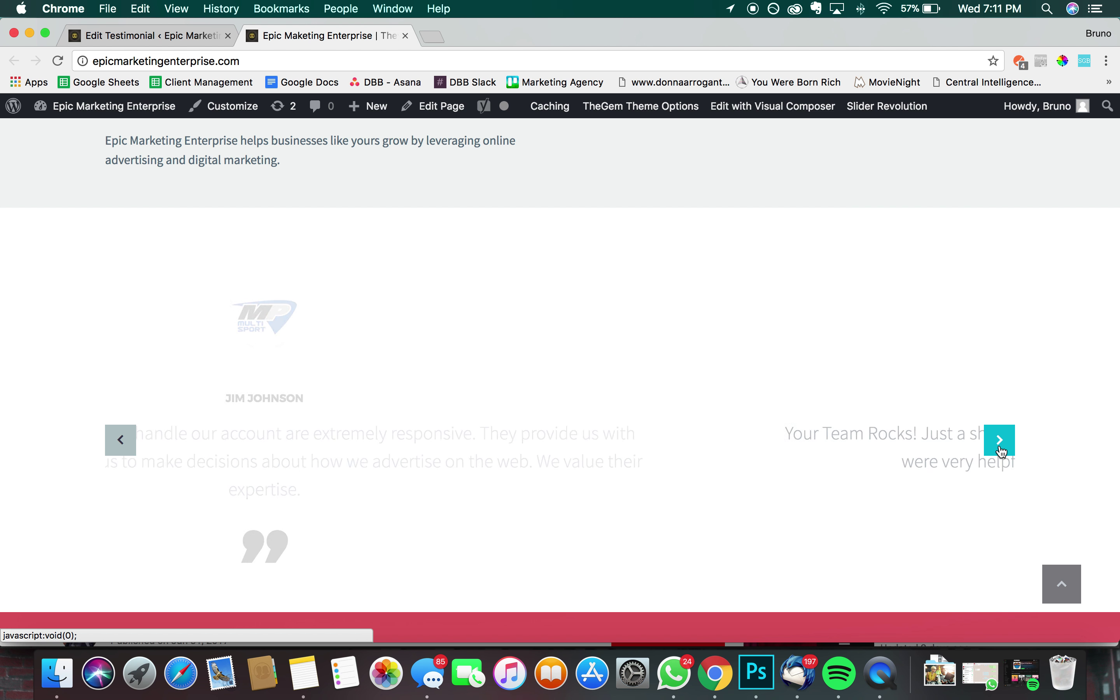
pyautogui.click(1000, 451)
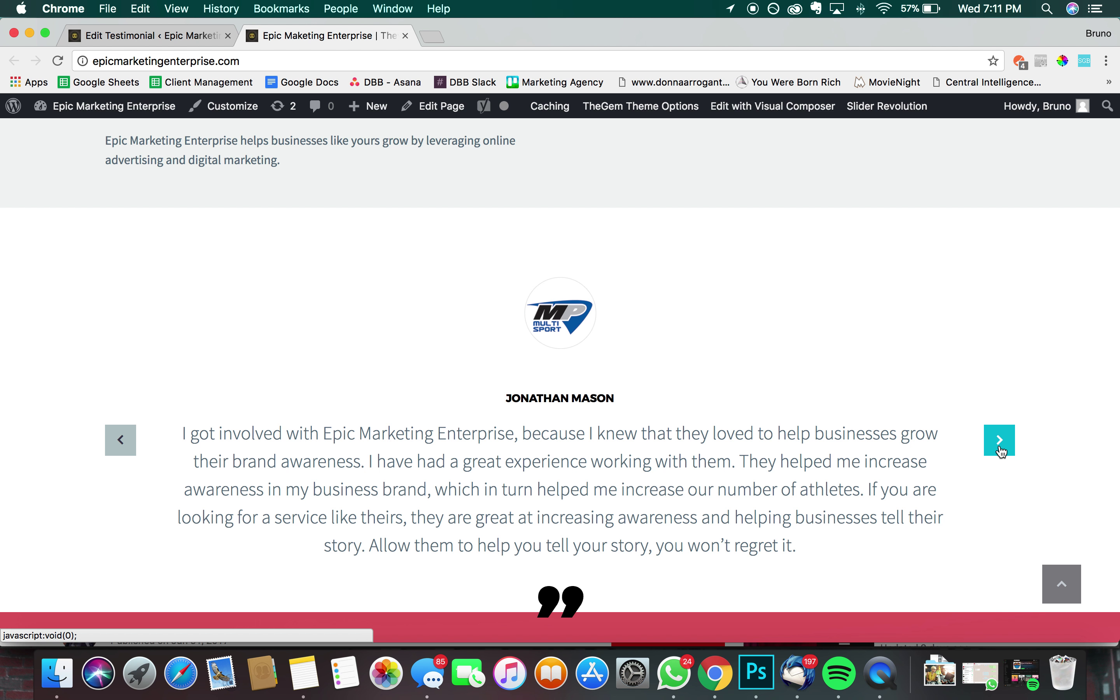
pyautogui.click(1001, 452)
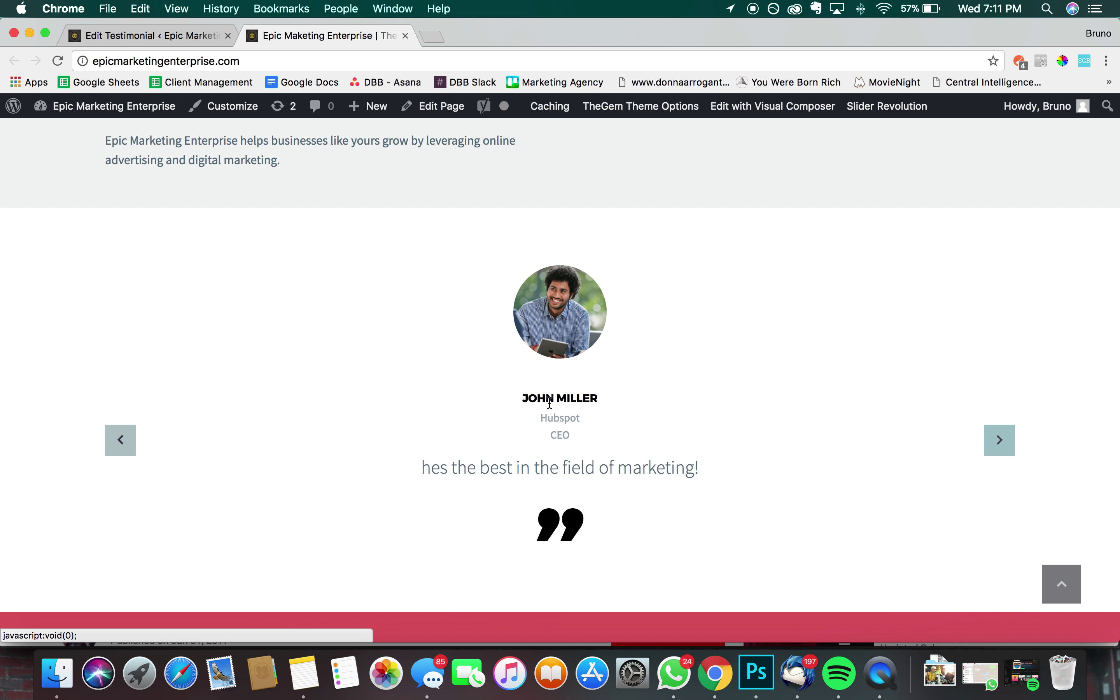
# Check the client name, company, position and quote of the new testimonial in the home page slider
pyautogui.moveTo(509, 404); pyautogui.dragTo(640, 401)
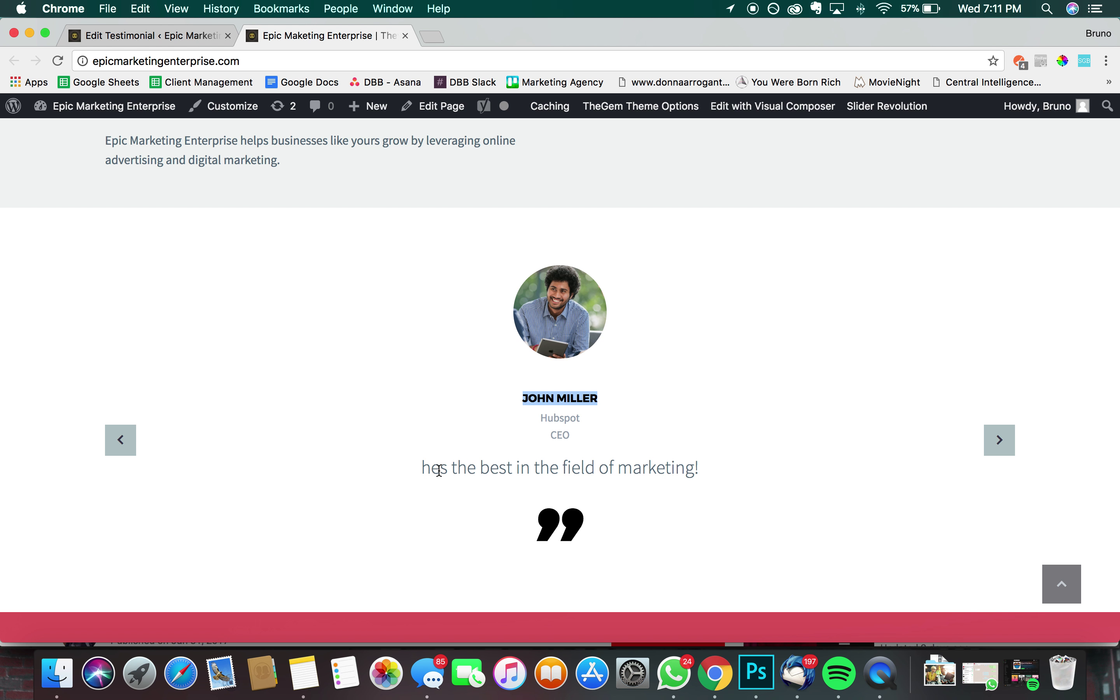
pyautogui.moveTo(420, 466); pyautogui.dragTo(722, 484)
pyautogui.click(722, 482)
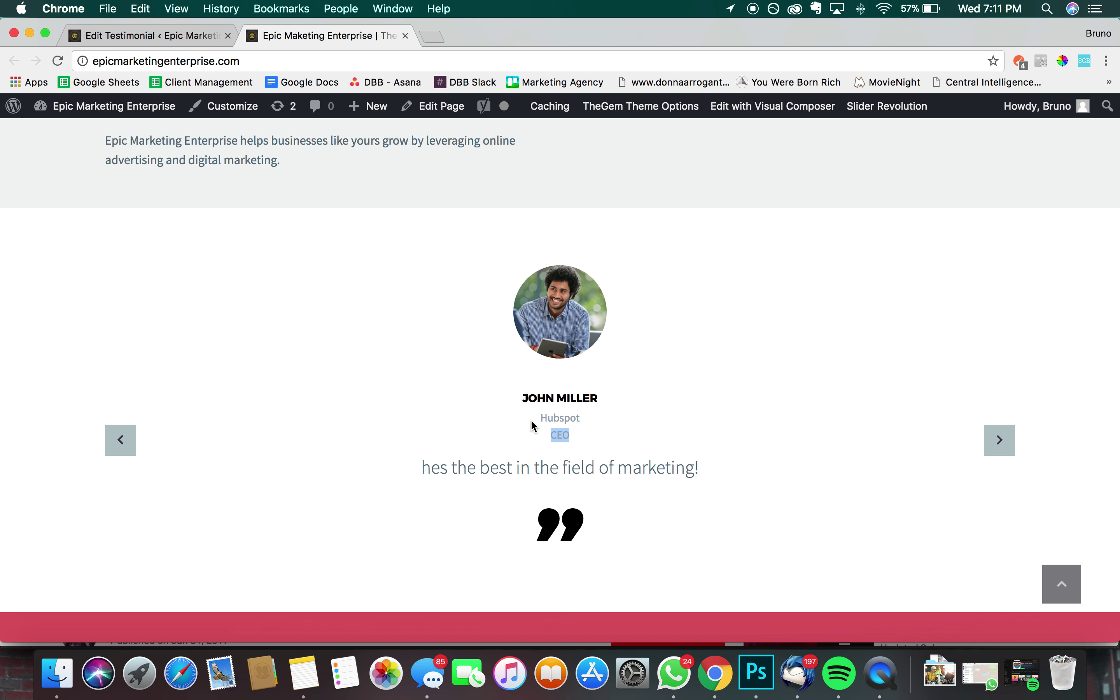
pyautogui.click(581, 424)
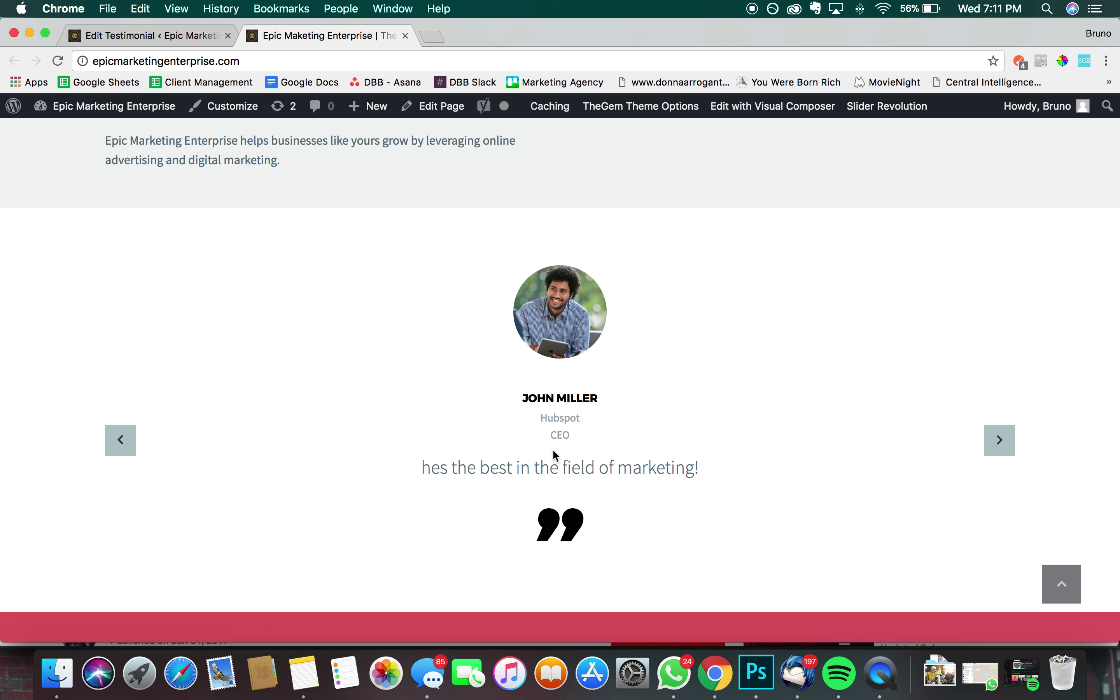
pyautogui.moveTo(539, 419)
pyautogui.mouseDown()
pyautogui.moveTo(592, 454)
pyautogui.moveTo(555, 414)
pyautogui.mouseUp()
pyautogui.click(555, 414)
# Return to editing the testimonial and add a new testimonials set named TESTS
pyautogui.click(148, 35)
pyautogui.scroll(-5, 597, 468)
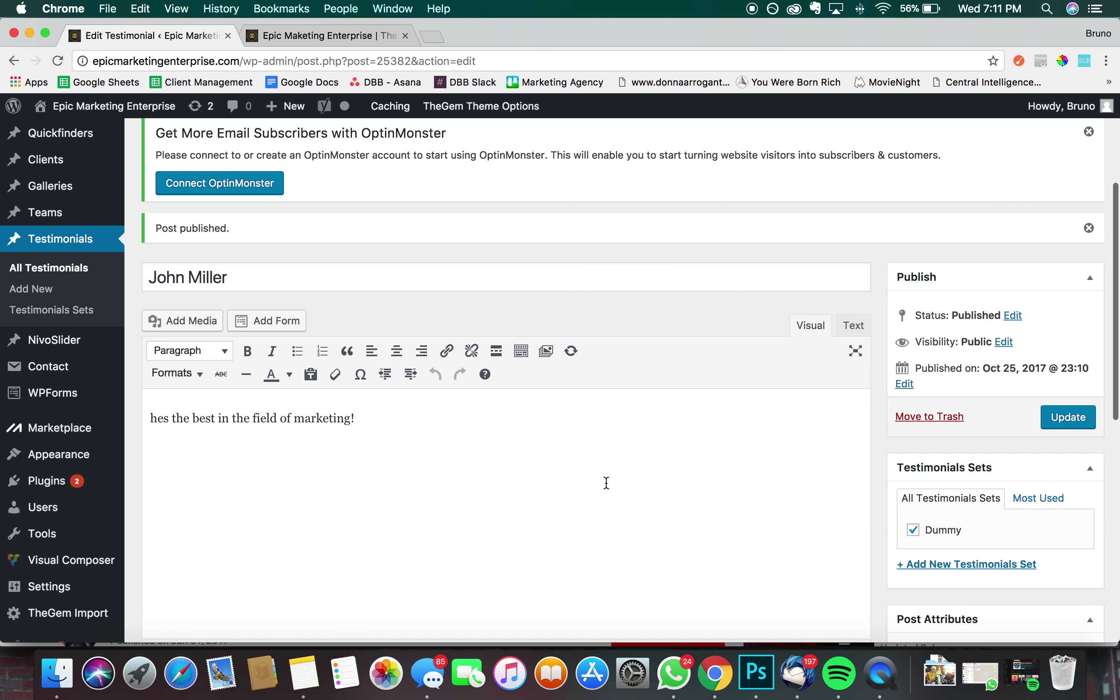
pyautogui.scroll(-4, 607, 483)
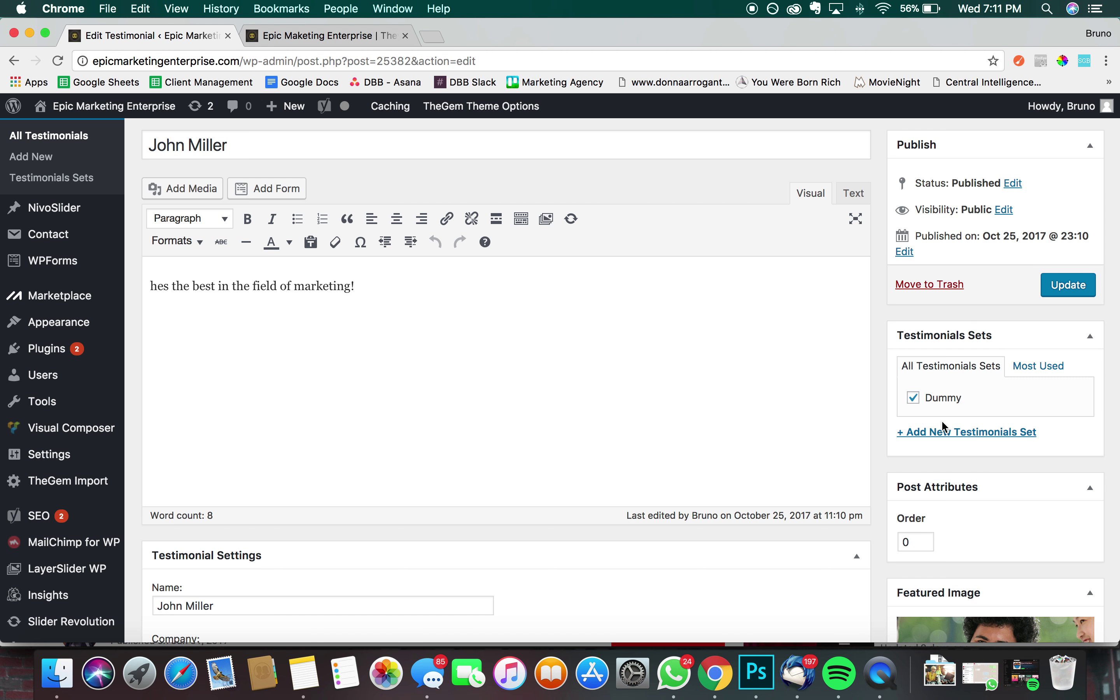
pyautogui.click(957, 435)
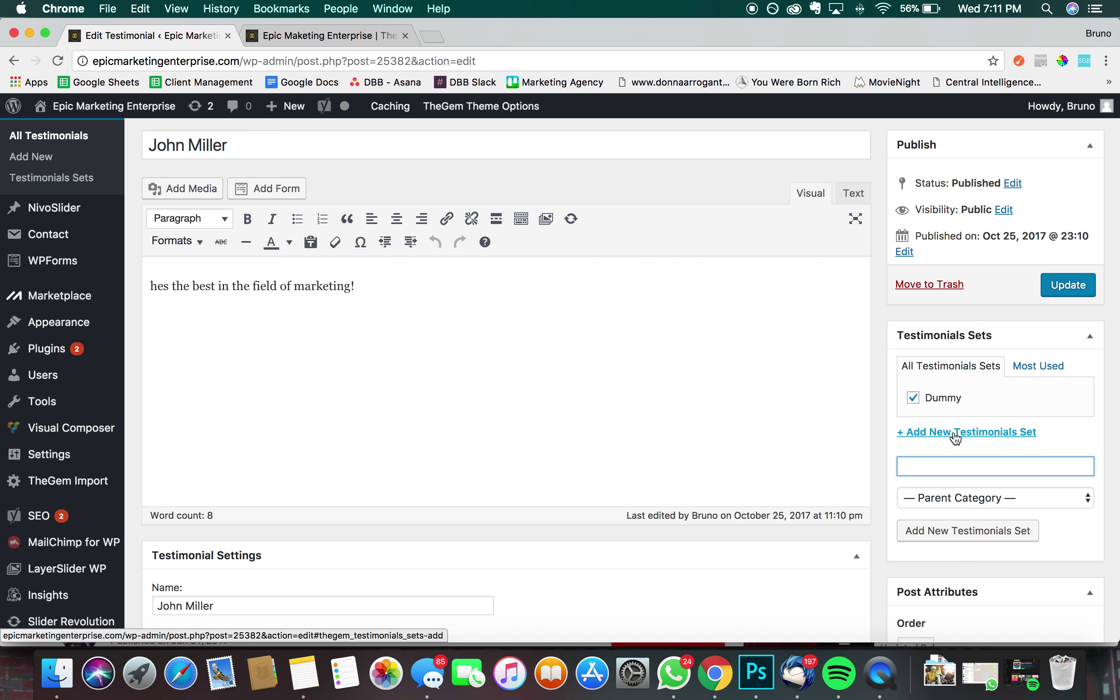
pyautogui.write('TESTS')
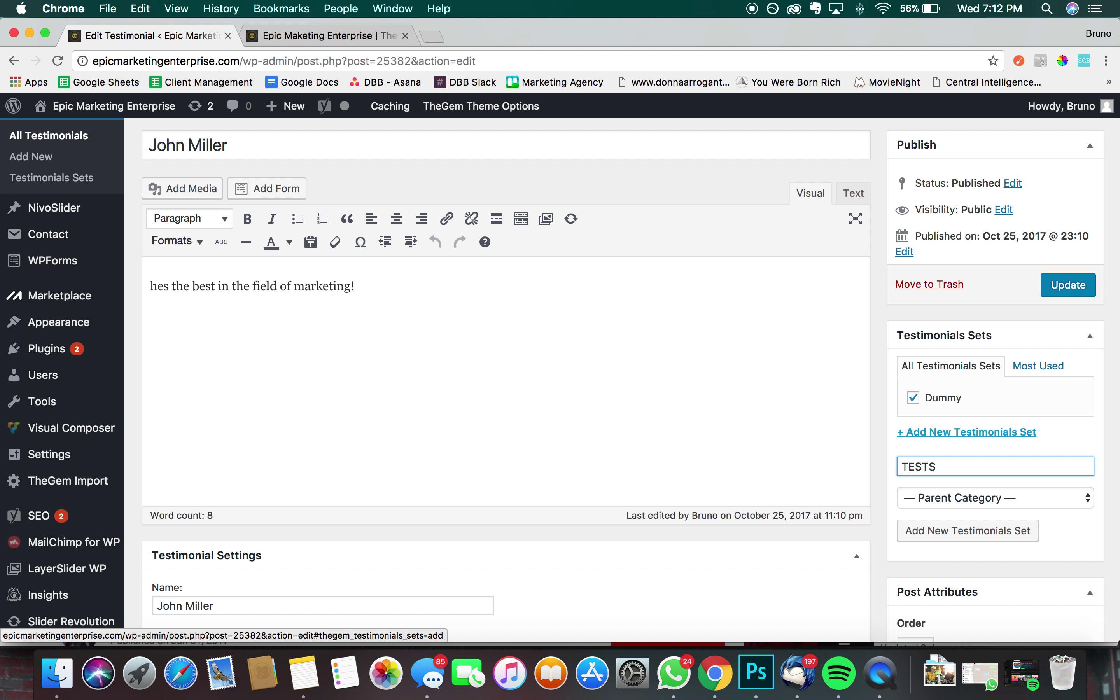
pyautogui.click(961, 530)
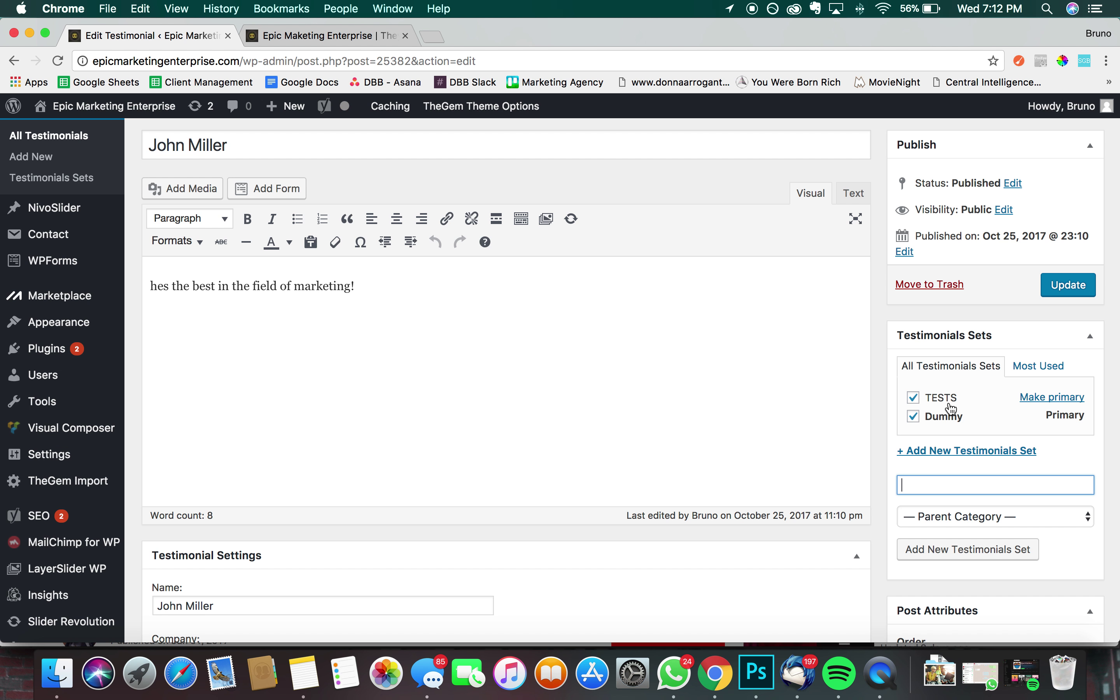
# Review the live home page slider, then the testimonial's sets, client details and featured image in the editor
pyautogui.click(339, 42)
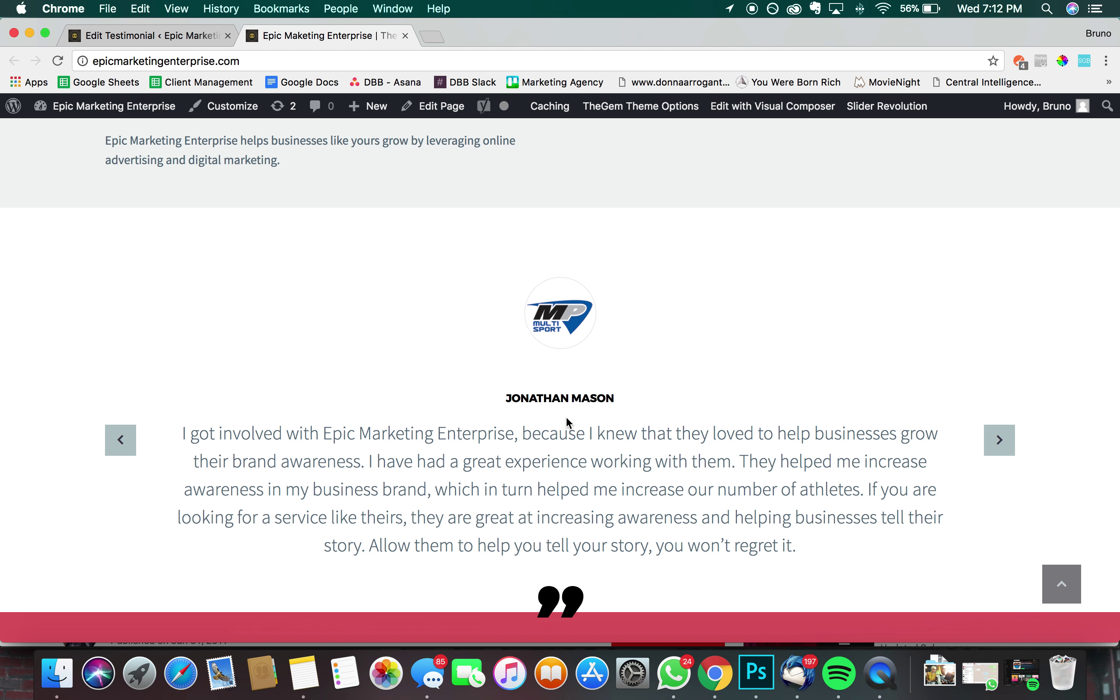
pyautogui.click(185, 35)
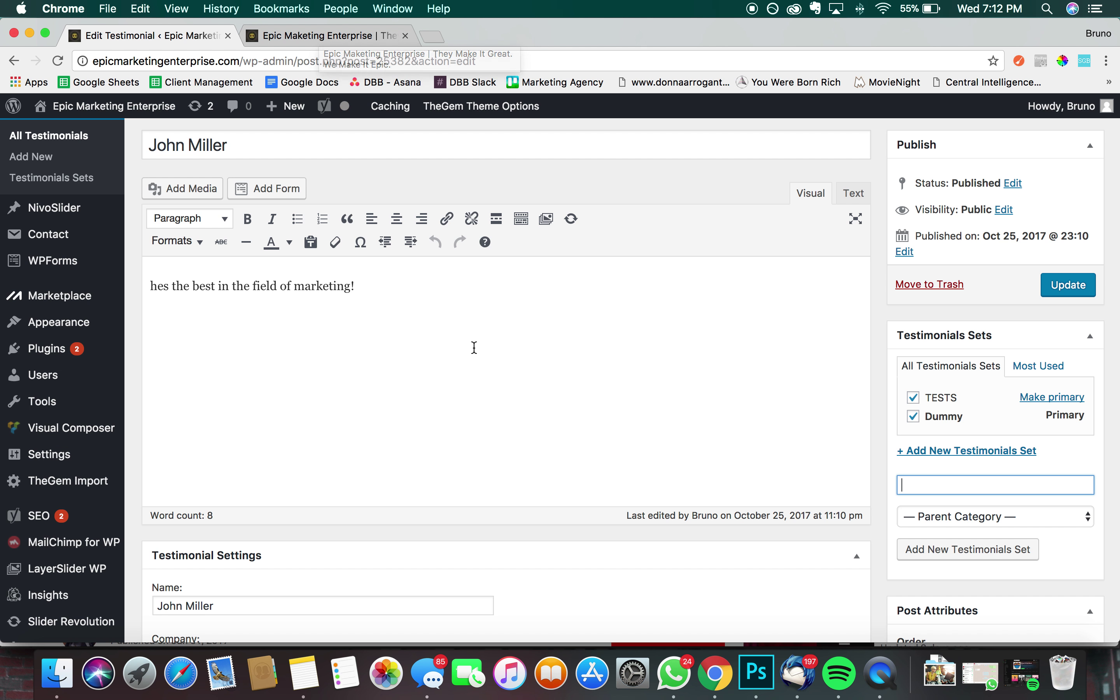
pyautogui.scroll(-3, 458, 370)
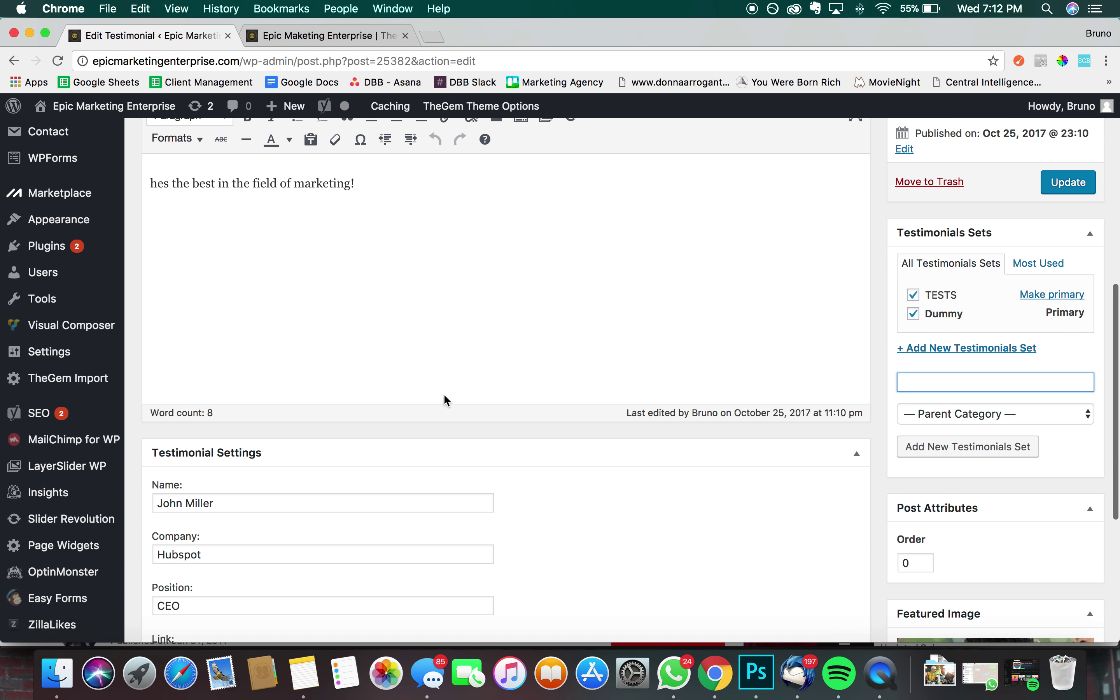
pyautogui.scroll(-3, 370, 522)
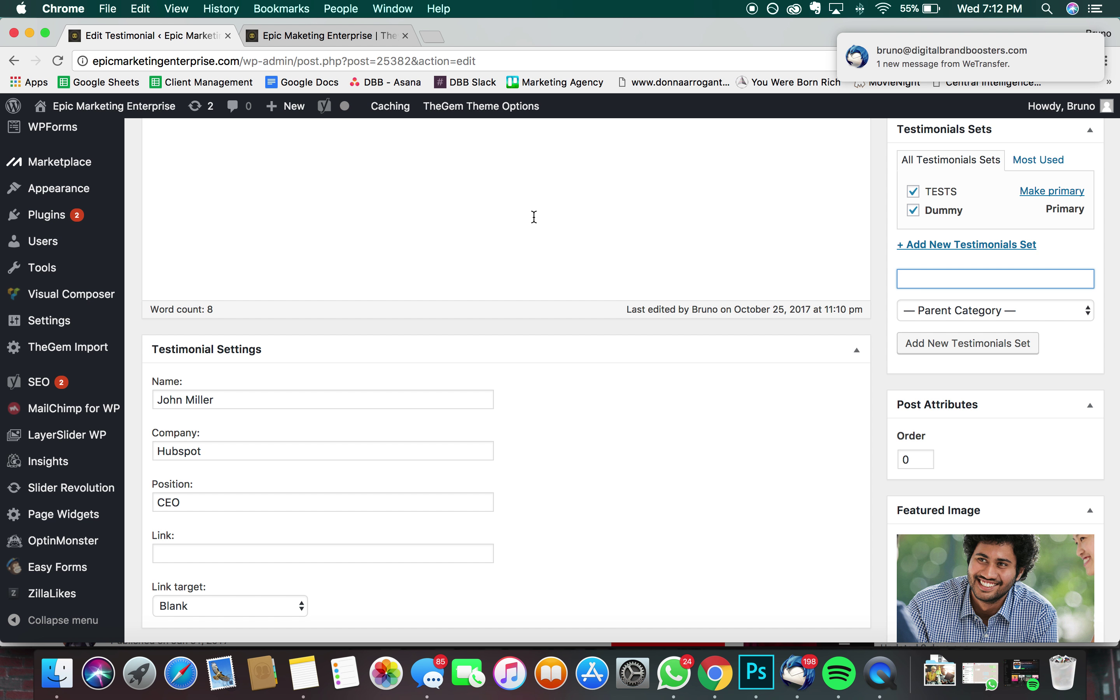
pyautogui.scroll(-2, 974, 567)
pyautogui.scroll(-3, 974, 567)
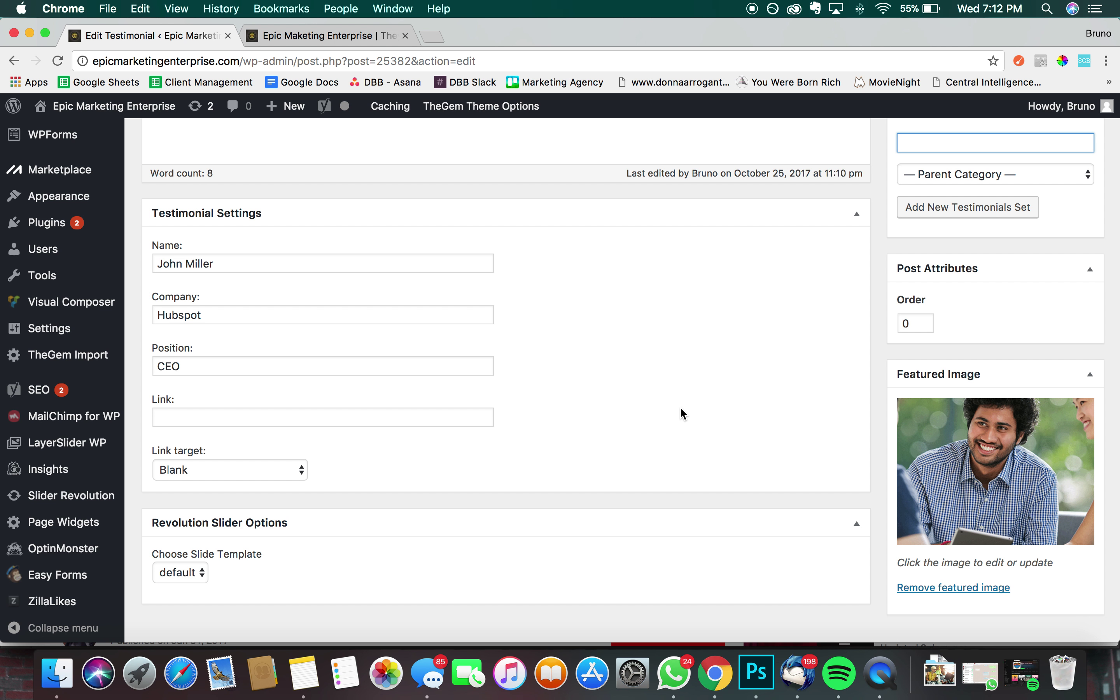
pyautogui.scroll(6, 681, 409)
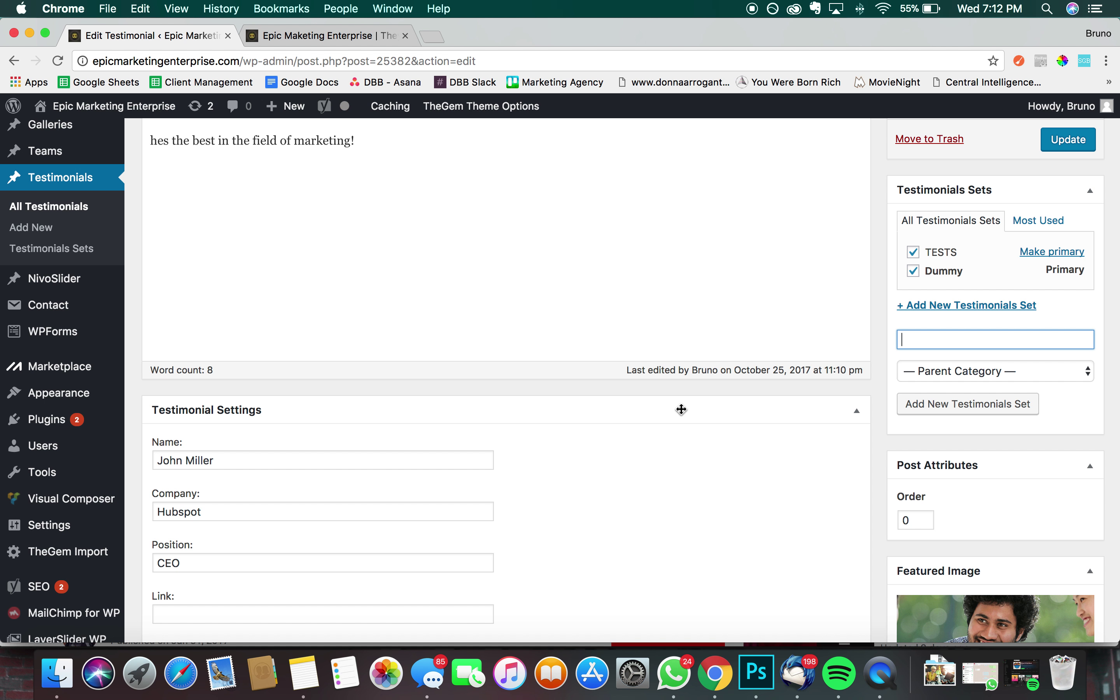